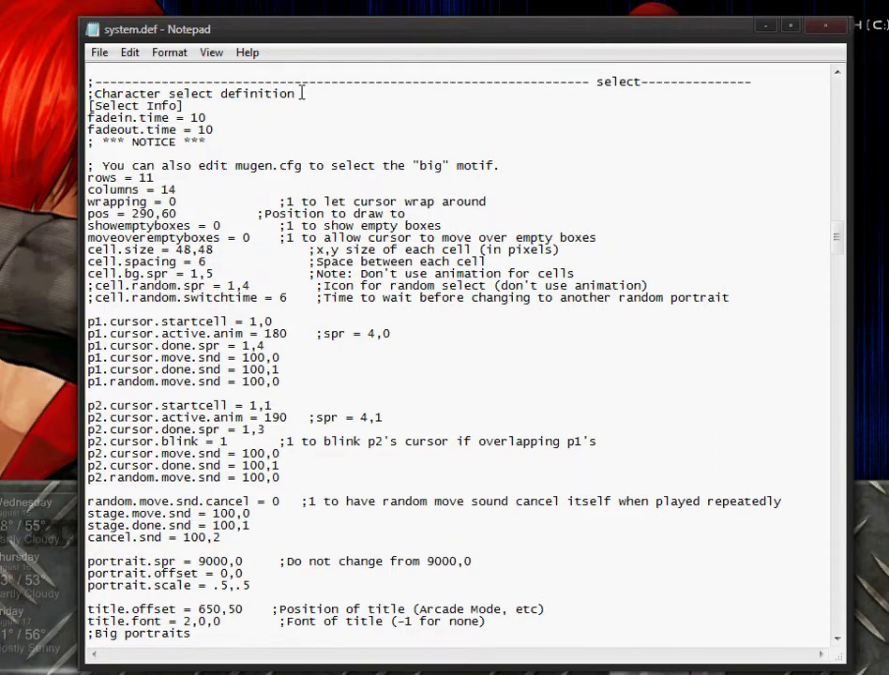
# Step: Highlight select.def's rows = 11 and columns = 14 settings, then compare the pink selectpannel.pcx grid
pyautogui.moveTo(302, 94); pyautogui.dragTo(123, 94)
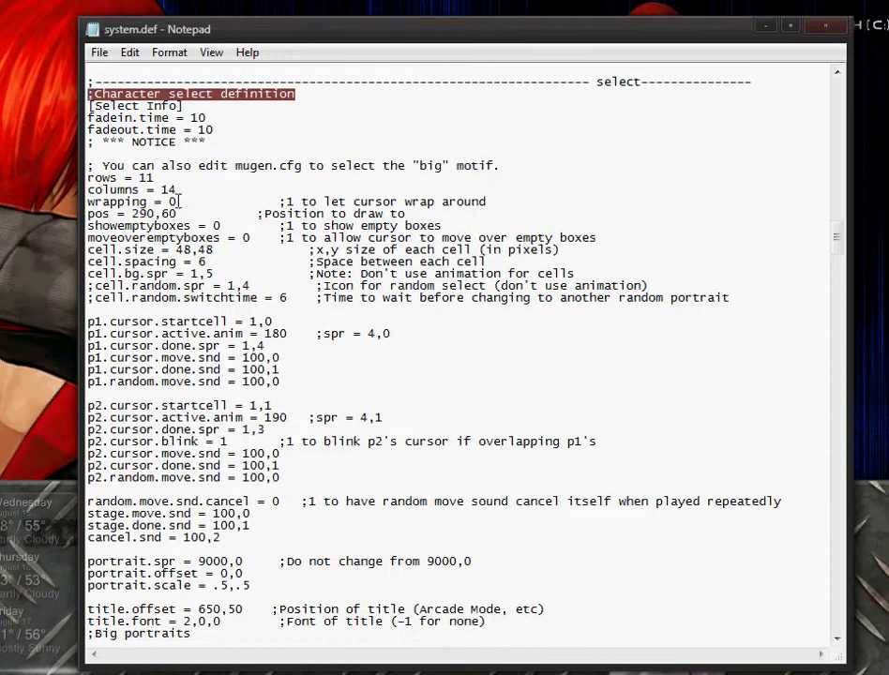
pyautogui.moveTo(177, 190); pyautogui.dragTo(90, 177)
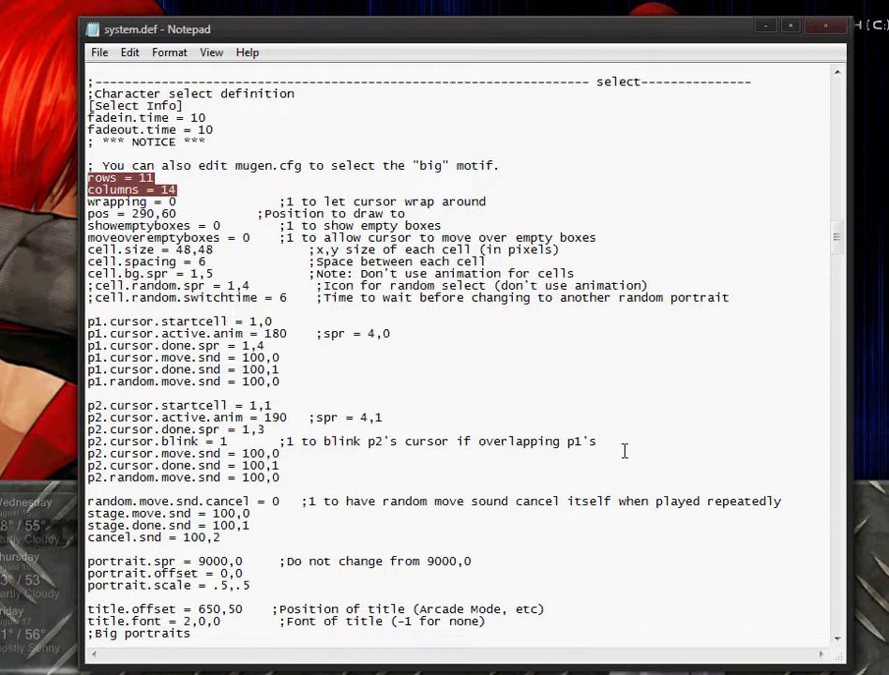
pyautogui.hotkey('alt', 'Tab')
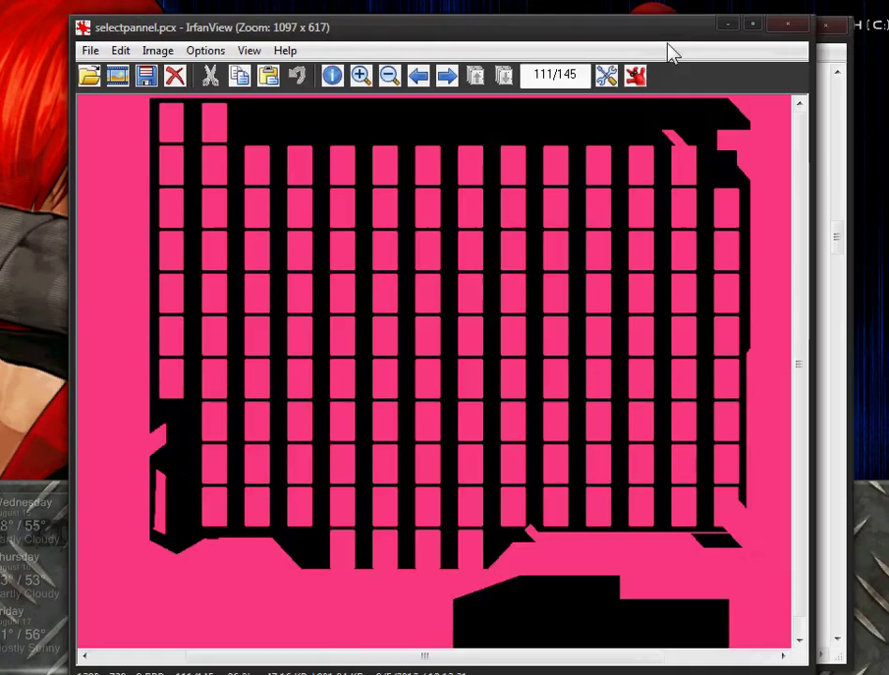
pyautogui.moveTo(673, 42); pyautogui.dragTo(656, 68)
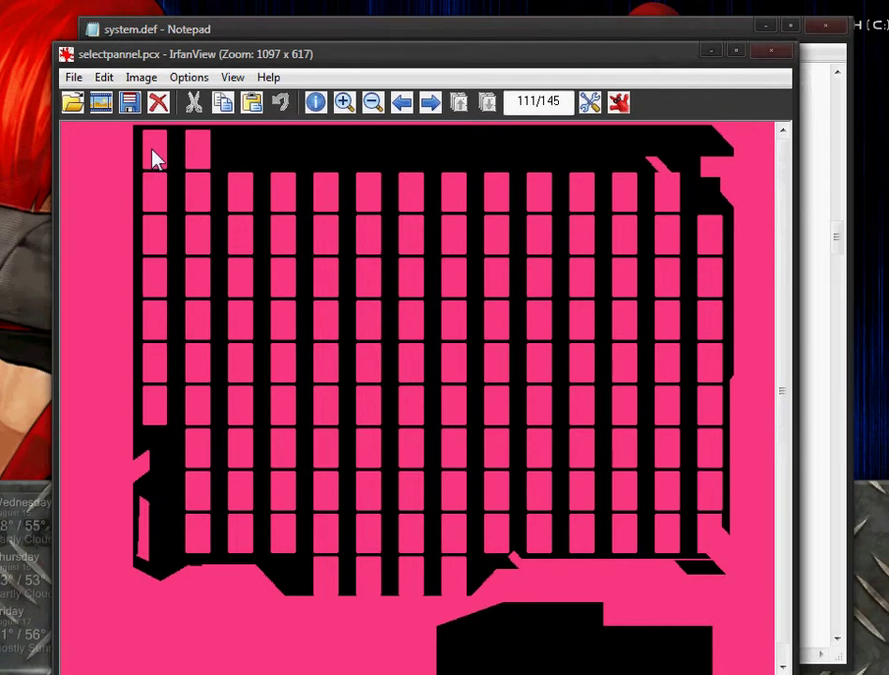
pyautogui.moveTo(388, 671)
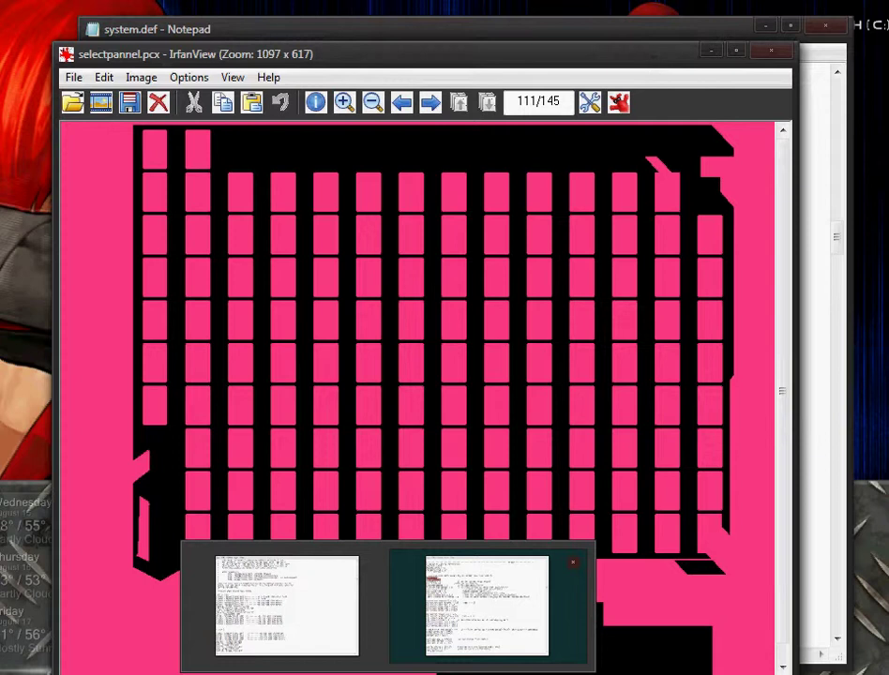
# Step: Narrow and reposition the select.def window, then scroll through its character list
pyautogui.click(286, 605)
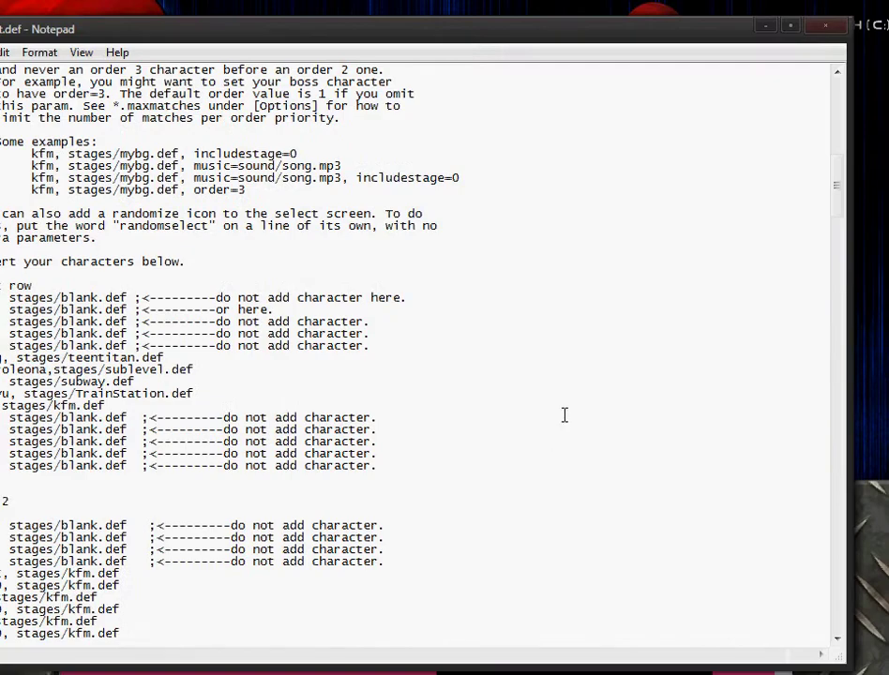
pyautogui.moveTo(272, 31)
pyautogui.mouseDown()
pyautogui.moveTo(293, 39)
pyautogui.moveTo(278, 49)
pyautogui.moveTo(266, 39)
pyautogui.mouseUp()
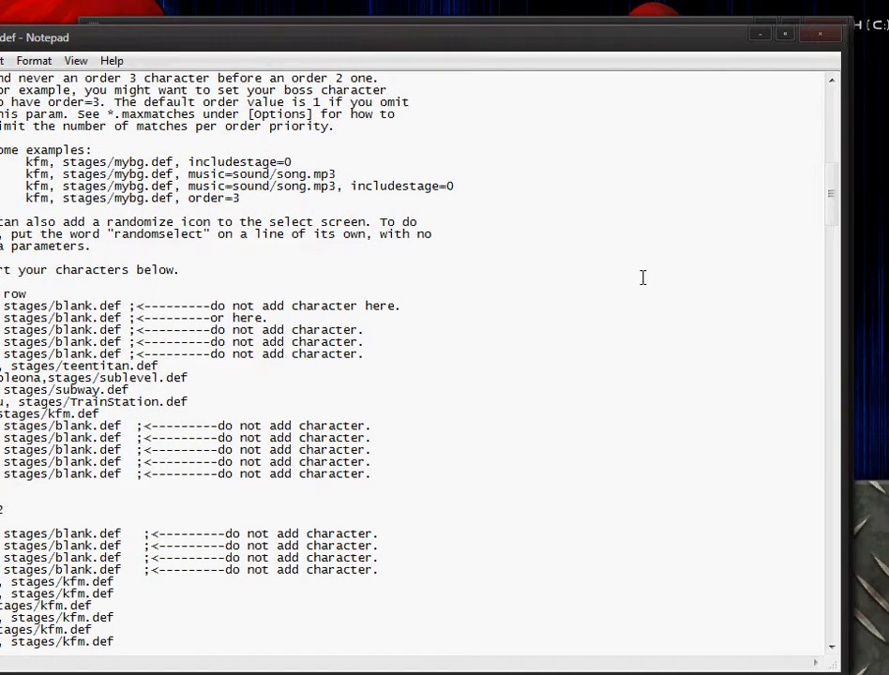
pyautogui.moveTo(850, 371); pyautogui.dragTo(736, 363)
pyautogui.moveTo(506, 54); pyautogui.dragTo(607, 56)
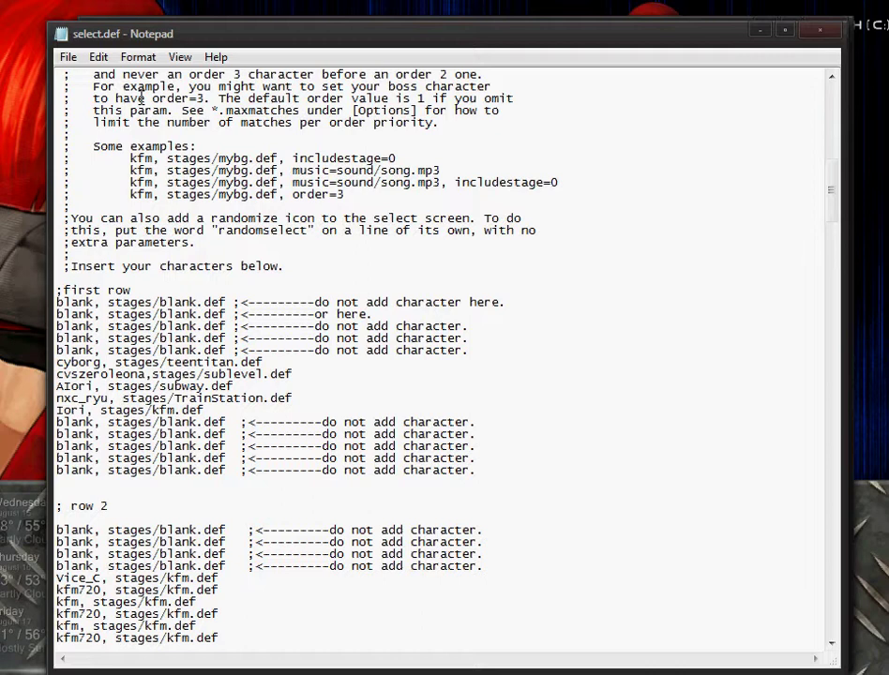
pyautogui.scroll(-1, 408, 234)
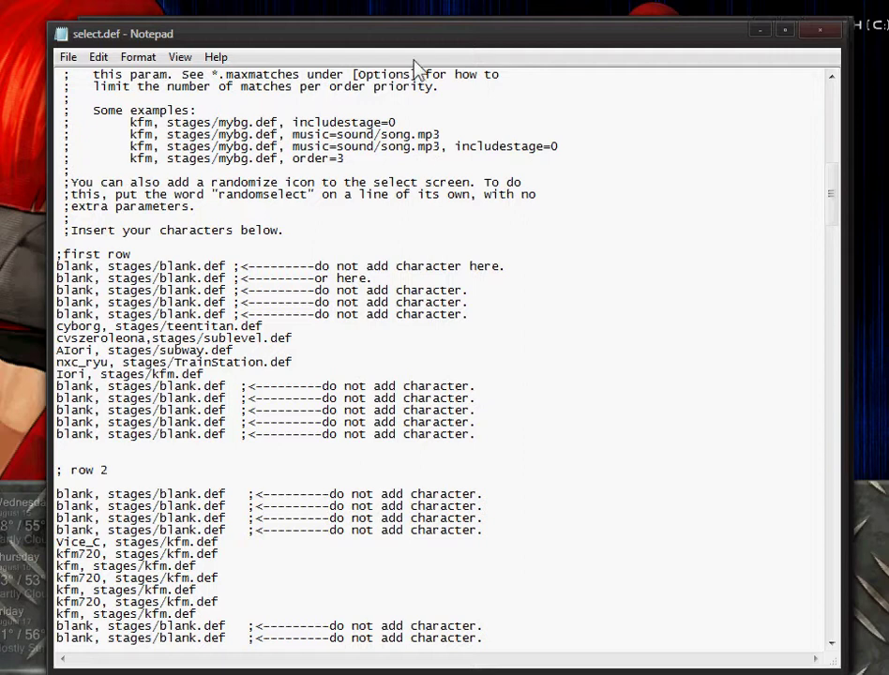
# Step: Scroll the second select.def copy down to its [ExtraStages] and [Options] sections
pyautogui.moveTo(419, 47)
pyautogui.mouseDown()
pyautogui.moveTo(452, 50)
pyautogui.moveTo(432, 49)
pyautogui.mouseUp()
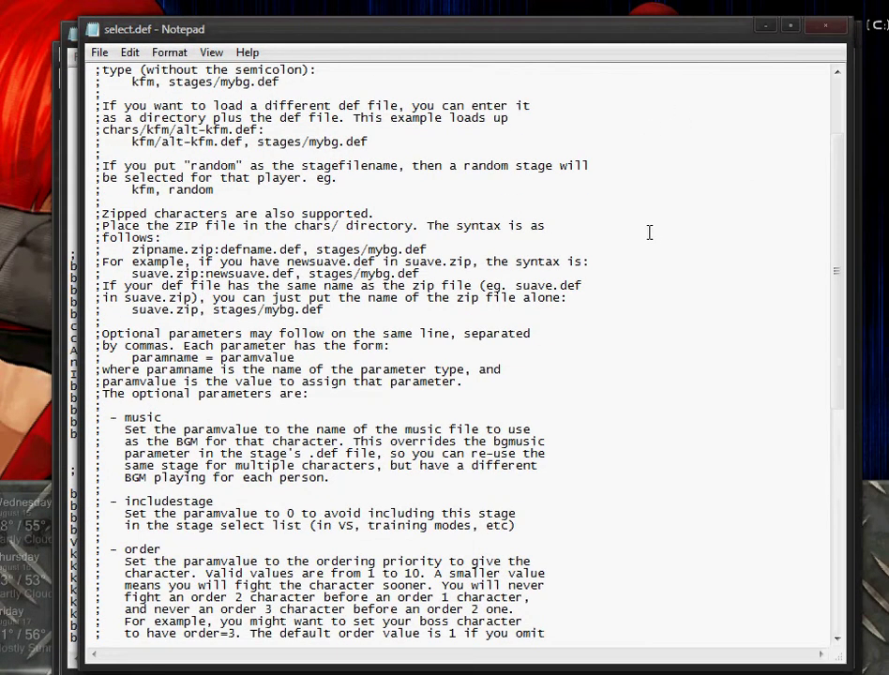
pyautogui.scroll(-8, 645, 230)
pyautogui.scroll(-4, 625, 250)
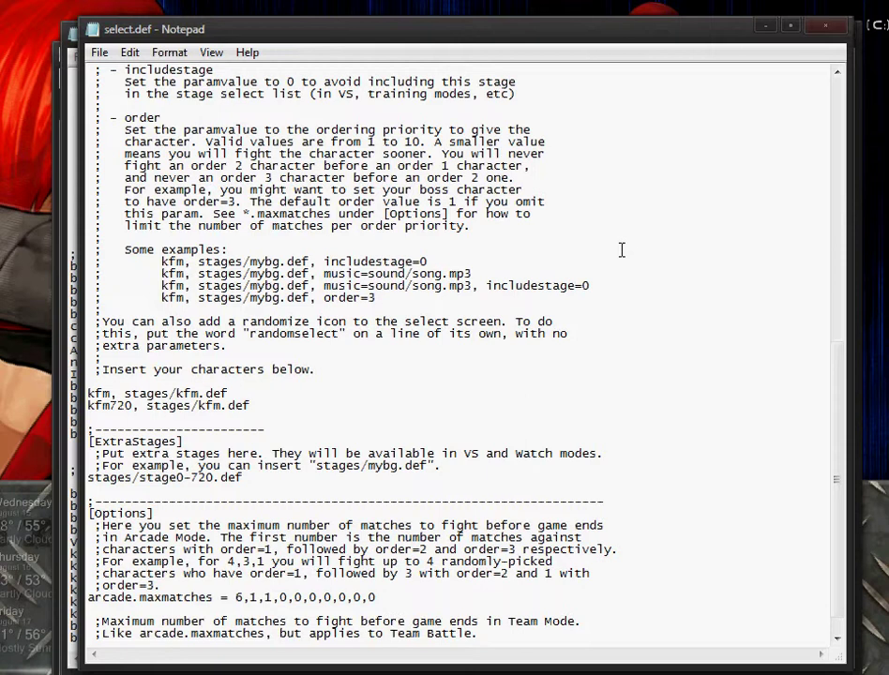
pyautogui.scroll(-1, 621, 250)
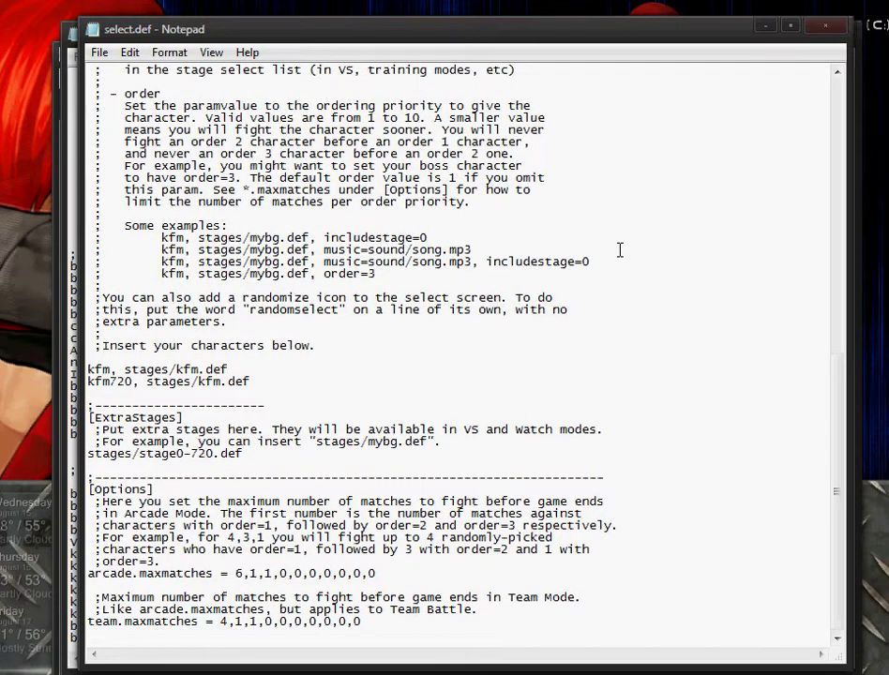
pyautogui.scroll(3, 619, 249)
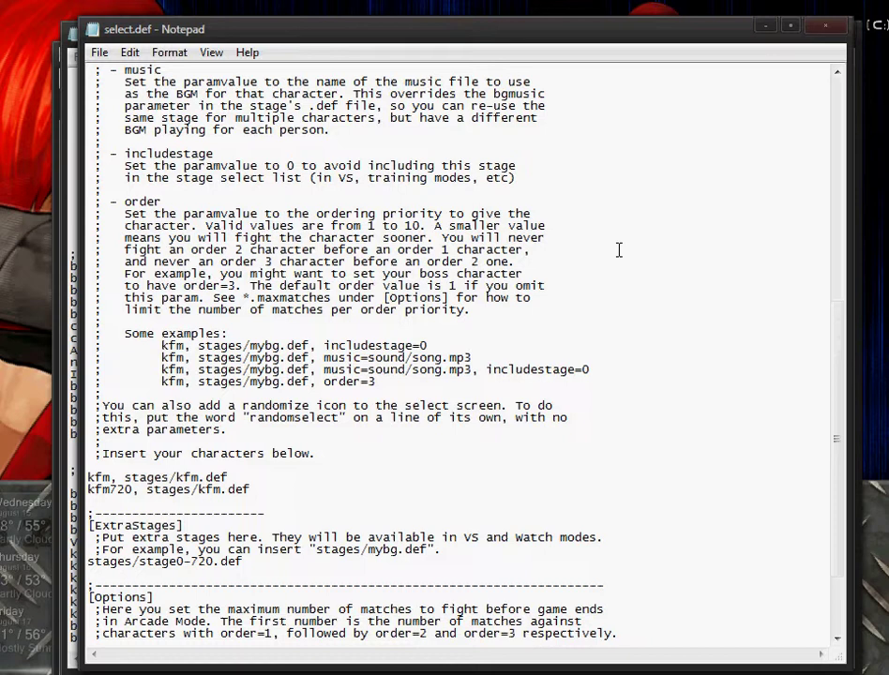
pyautogui.scroll(-1, 619, 249)
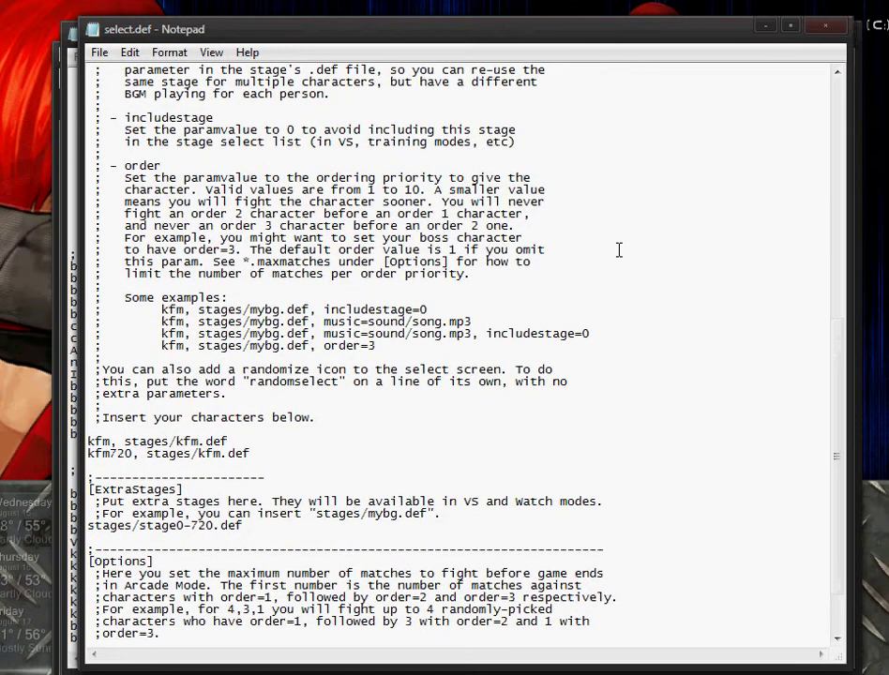
pyautogui.scroll(-1, 619, 250)
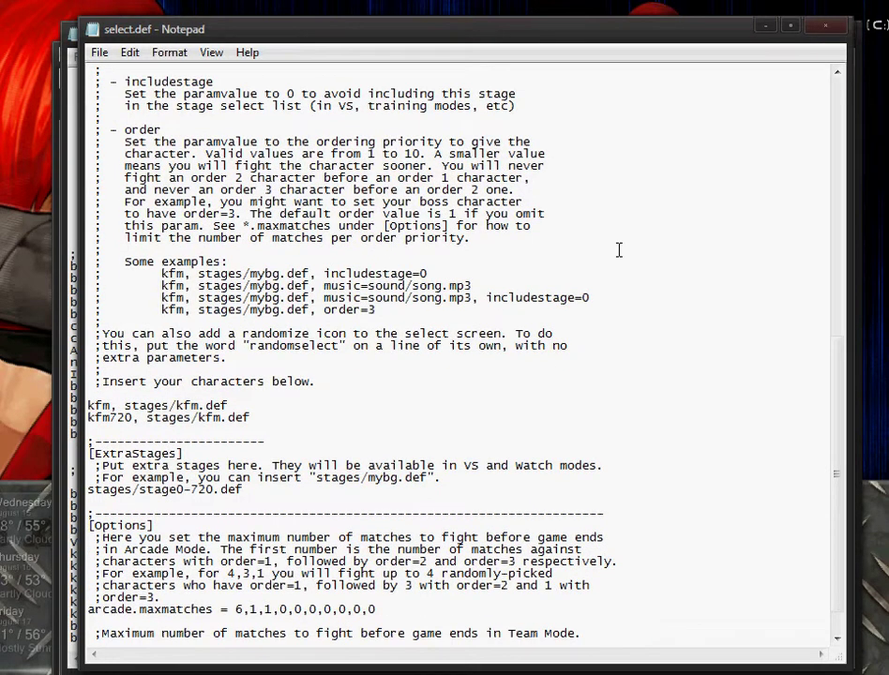
pyautogui.scroll(-1, 619, 250)
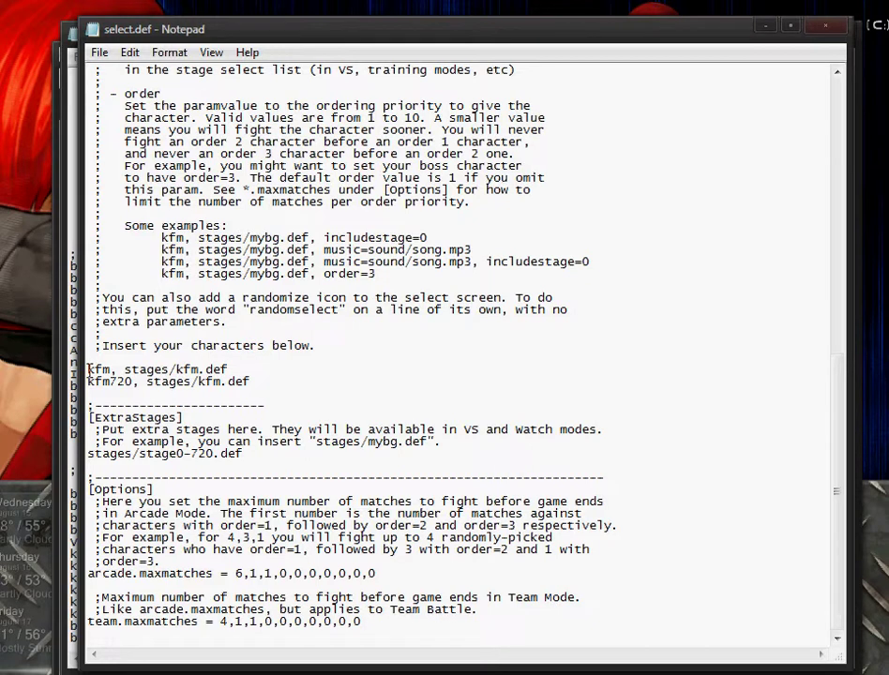
pyautogui.moveTo(89, 370); pyautogui.dragTo(260, 379)
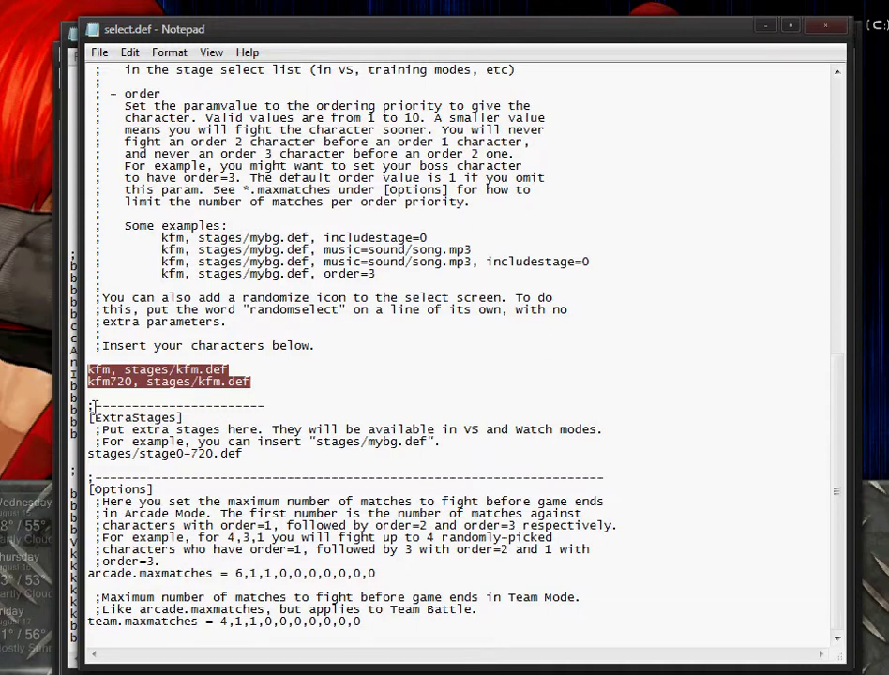
pyautogui.click(96, 418)
pyautogui.moveTo(96, 418); pyautogui.dragTo(245, 446)
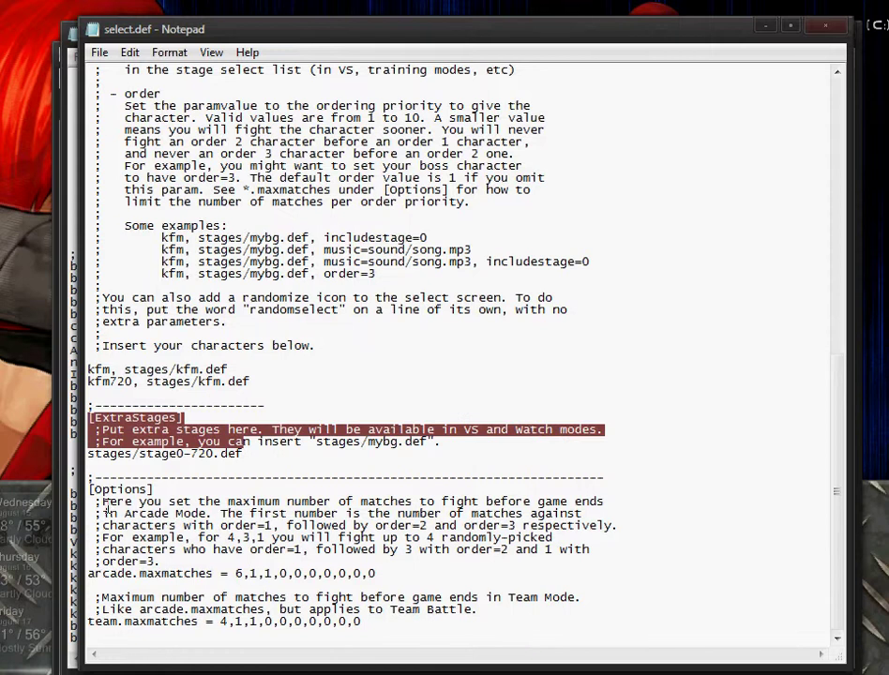
pyautogui.click(90, 489)
pyautogui.moveTo(90, 491); pyautogui.dragTo(439, 622)
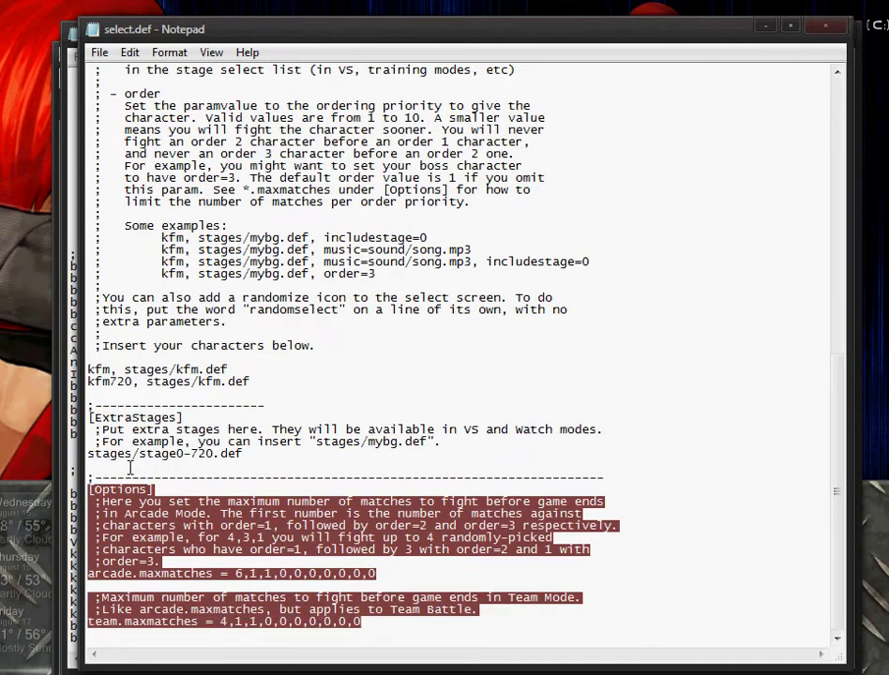
pyautogui.moveTo(89, 417); pyautogui.dragTo(361, 622)
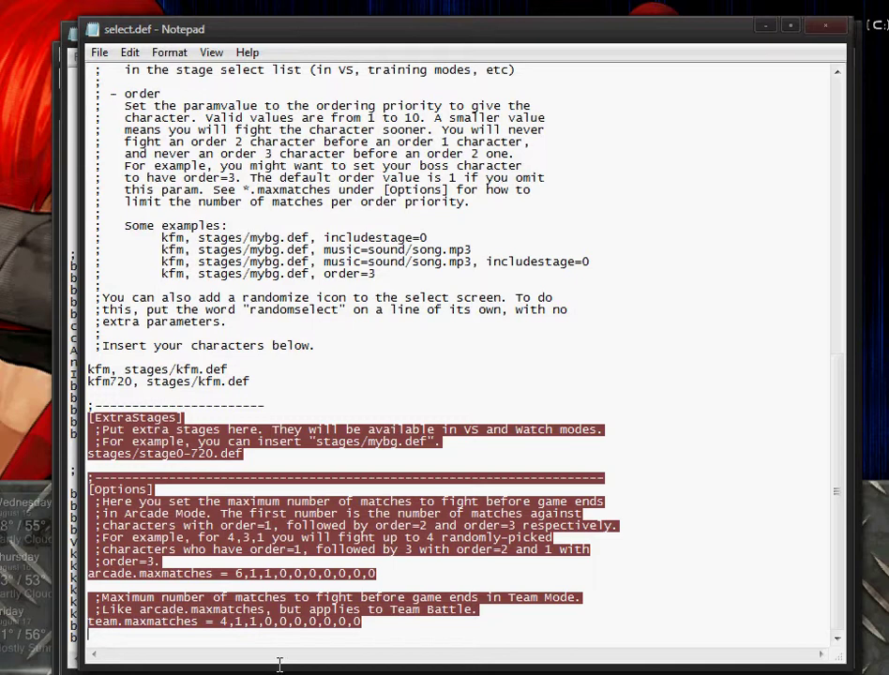
pyautogui.moveTo(253, 383); pyautogui.dragTo(112, 357)
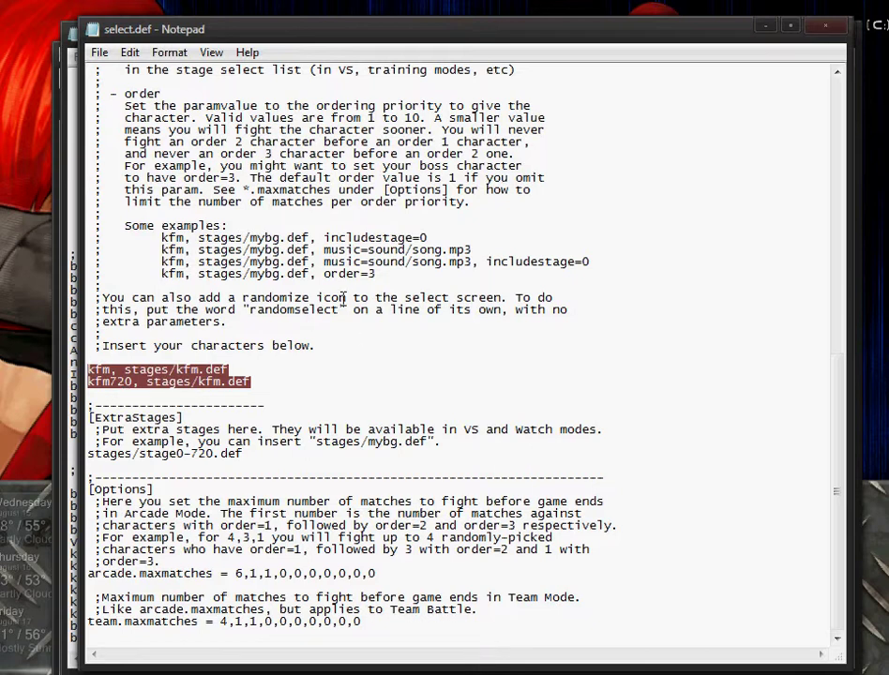
# Step: Close the extra select.def copy, review the first-row entries, and return to selectpannel.pcx
pyautogui.click(824, 28)
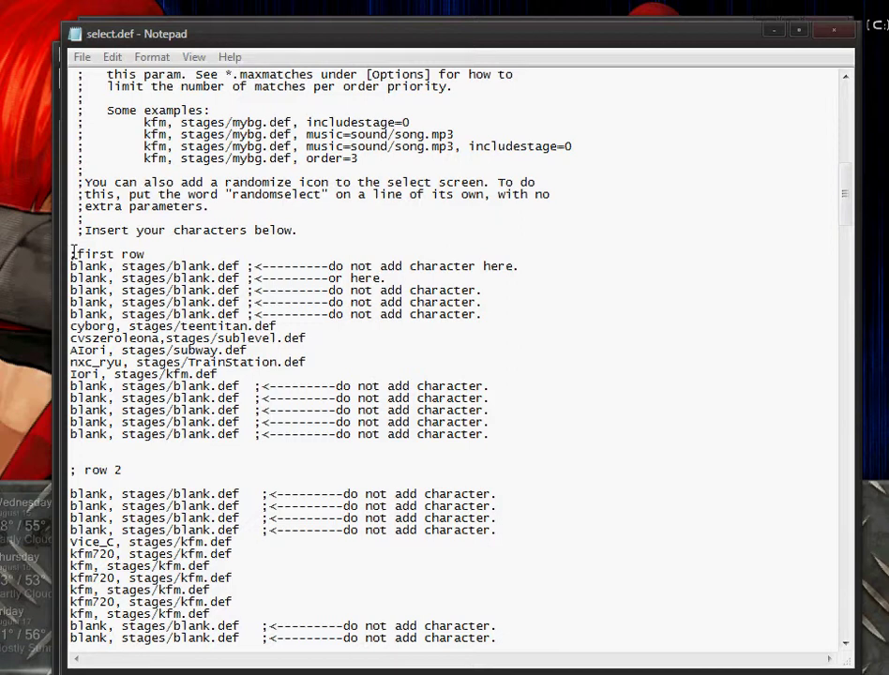
pyautogui.moveTo(71, 253); pyautogui.dragTo(155, 252)
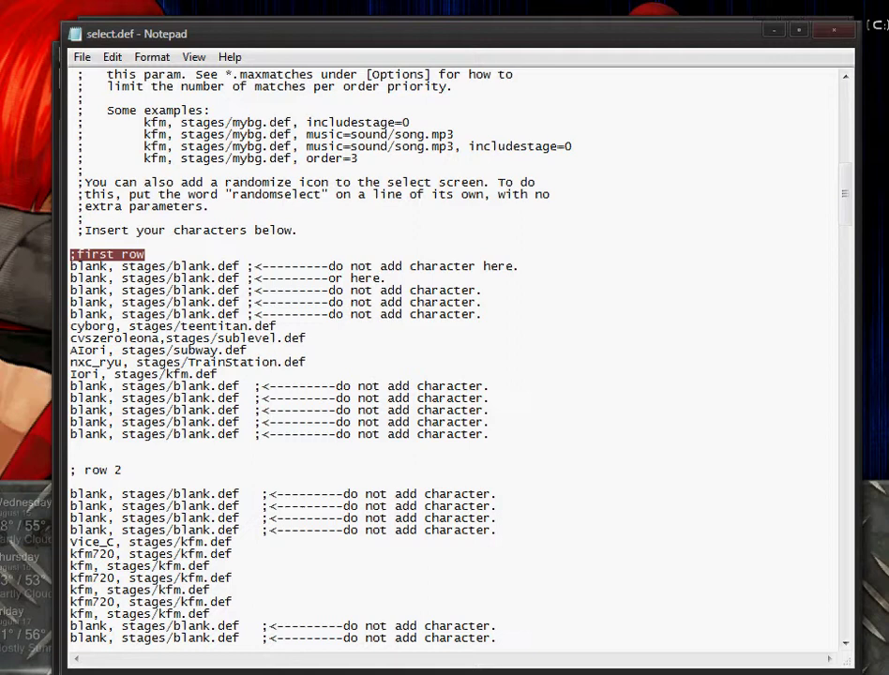
pyautogui.hotkey('alt', 'Tab')
pyautogui.hotkey('alt', 'Tab')
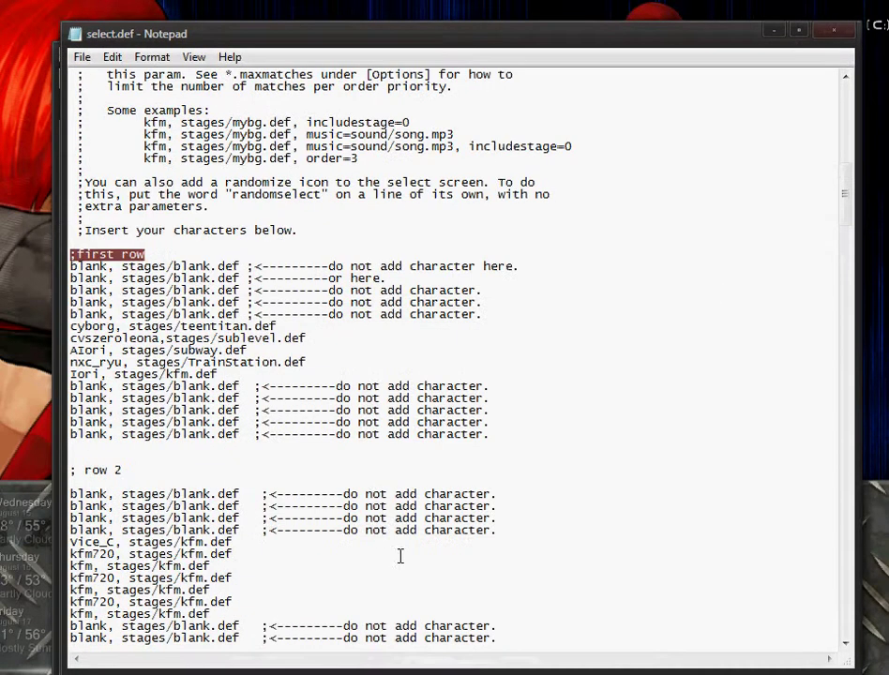
pyautogui.moveTo(70, 267); pyautogui.dragTo(495, 440)
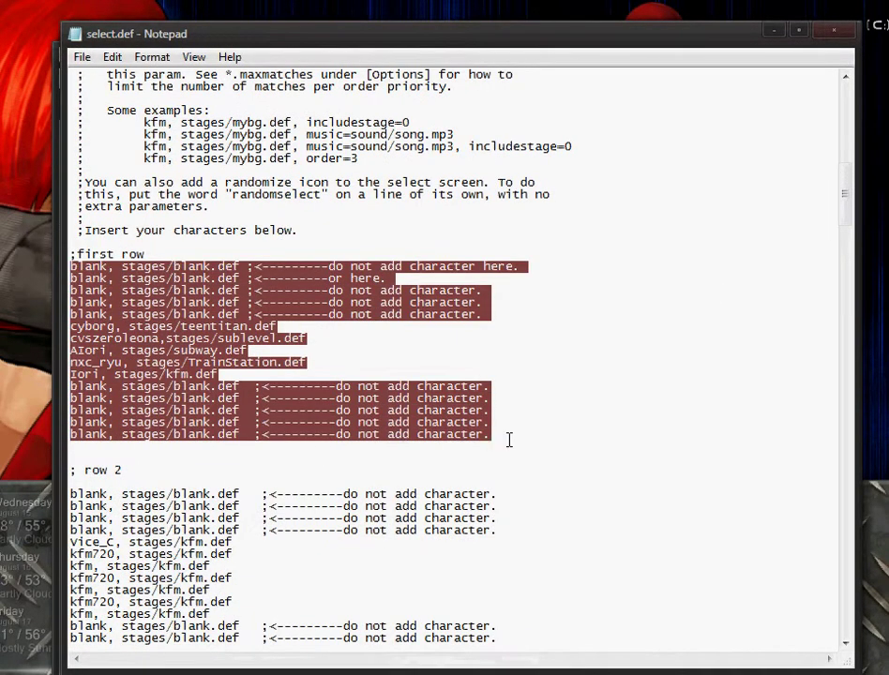
pyautogui.click(167, 272)
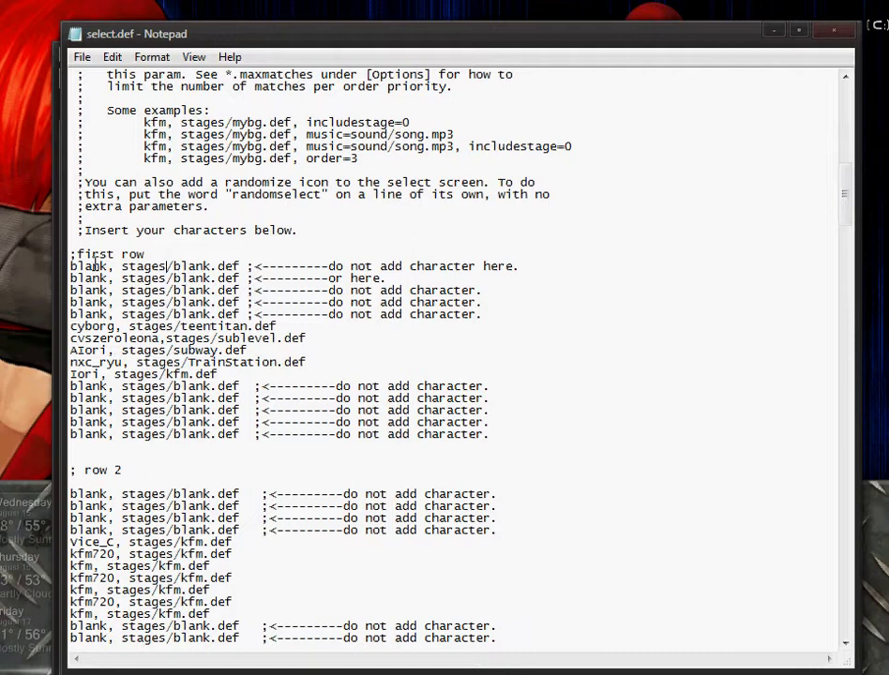
pyautogui.hotkey('alt', 'Tab')
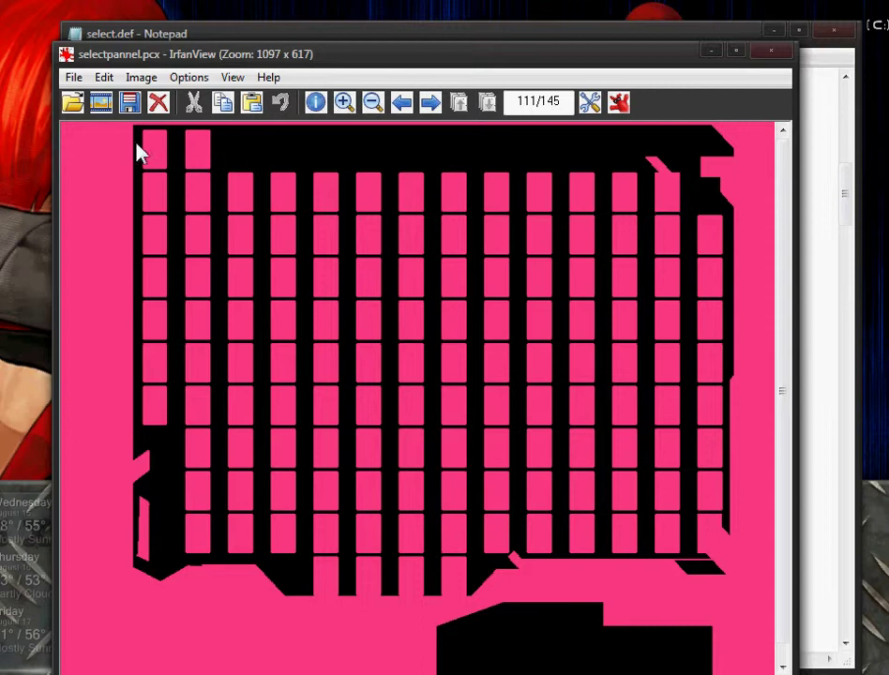
# Step: Highlight select.def's first-row blank placeholder lines and their 'do not add character' comments
pyautogui.click(715, 54)
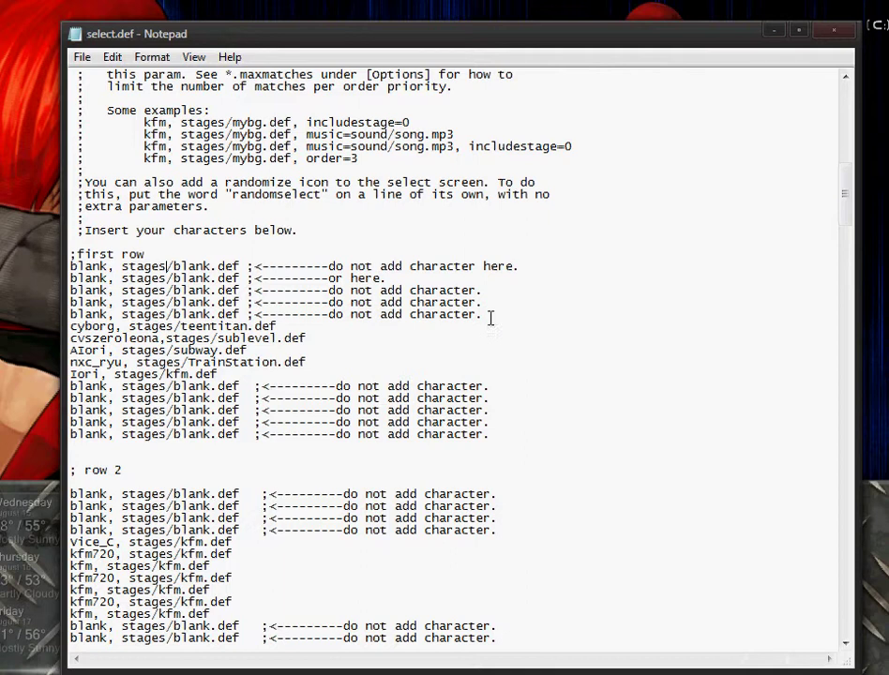
pyautogui.moveTo(491, 314); pyautogui.dragTo(67, 271)
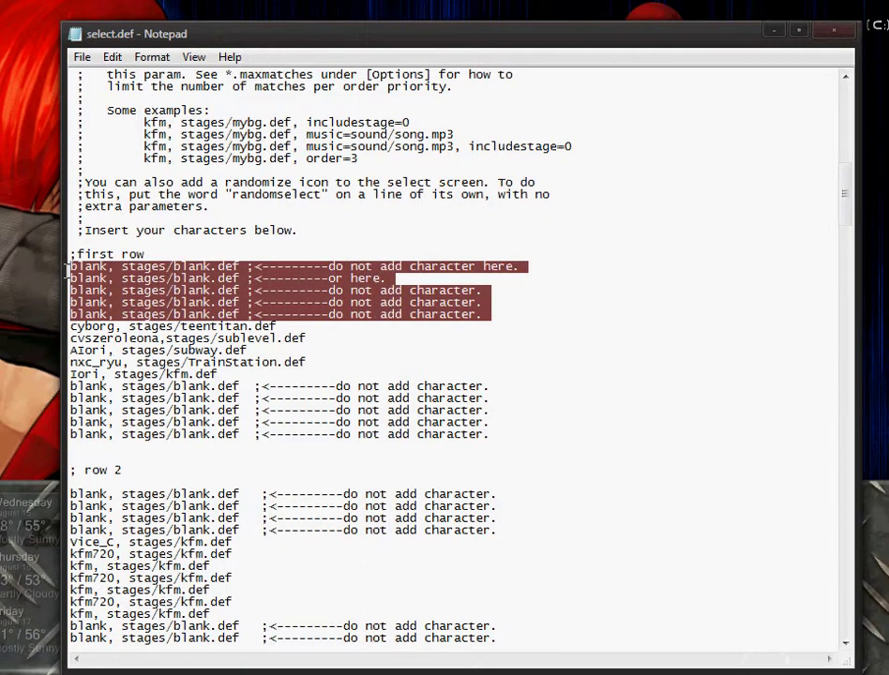
pyautogui.click(70, 266)
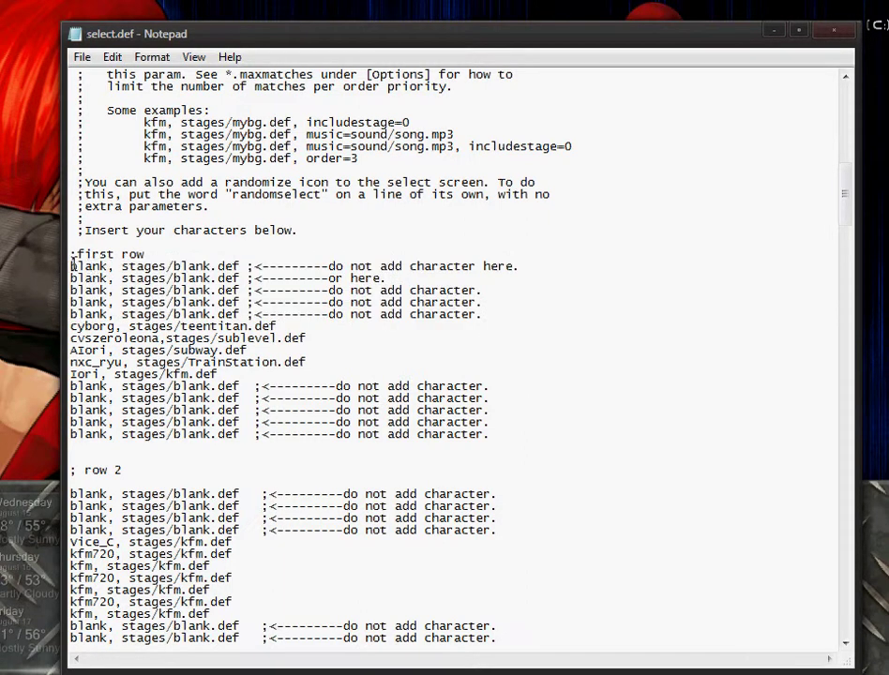
pyautogui.moveTo(72, 266); pyautogui.dragTo(521, 266)
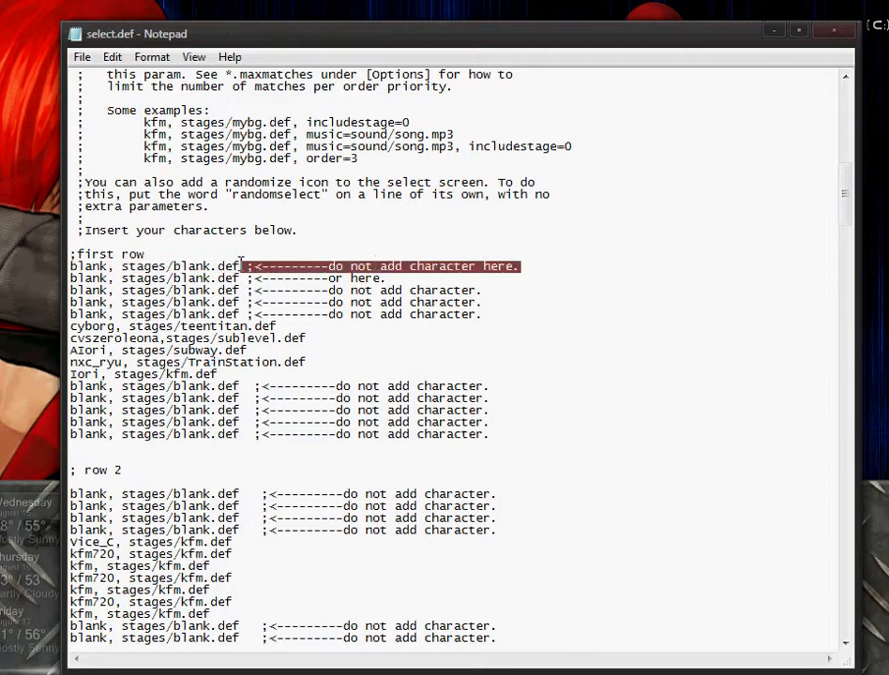
pyautogui.moveTo(241, 264); pyautogui.dragTo(246, 267)
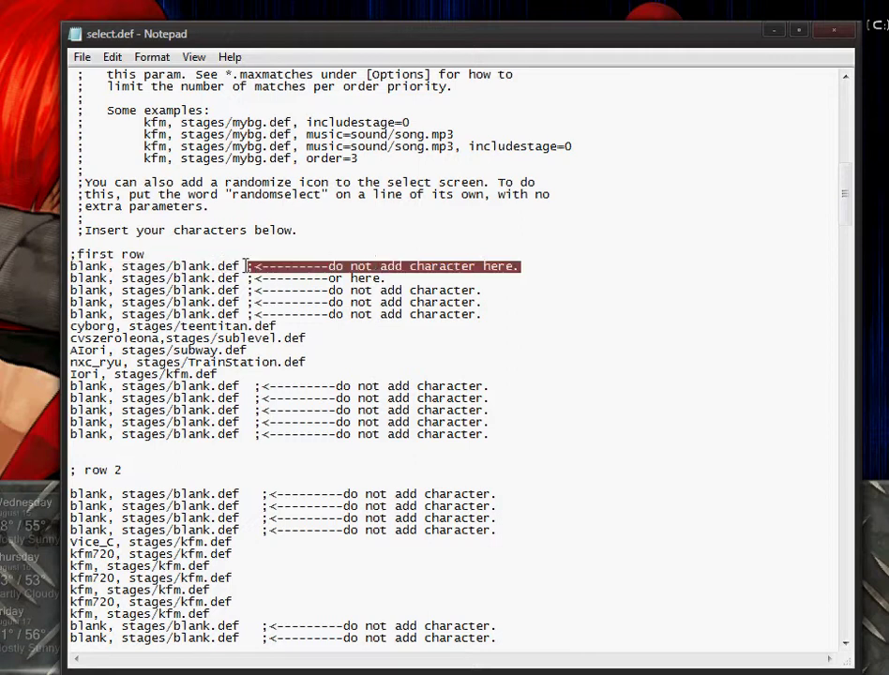
pyautogui.click(210, 265)
pyautogui.moveTo(57, 267); pyautogui.dragTo(151, 267)
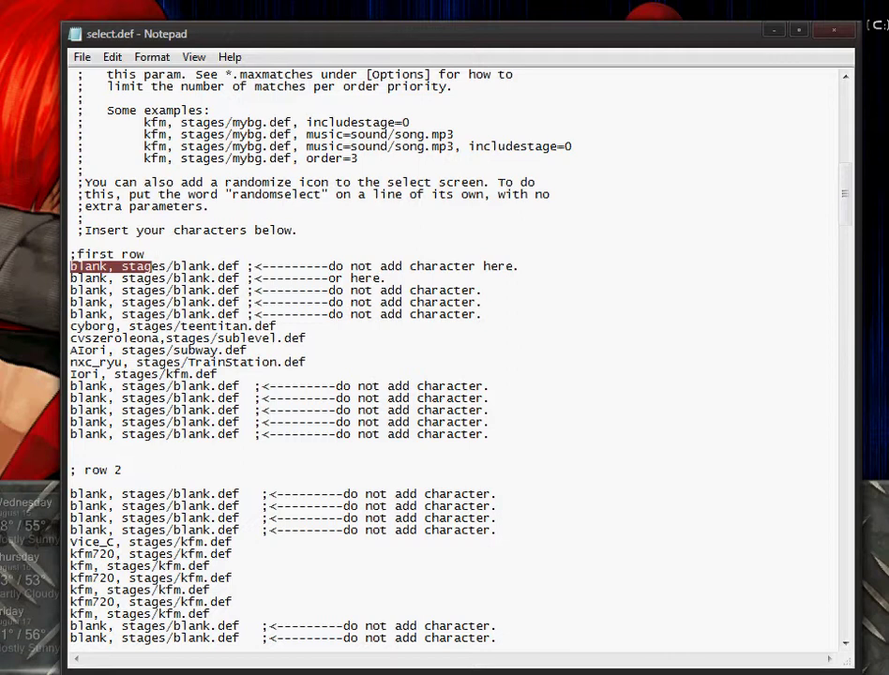
pyautogui.hotkey('alt', 'Tab')
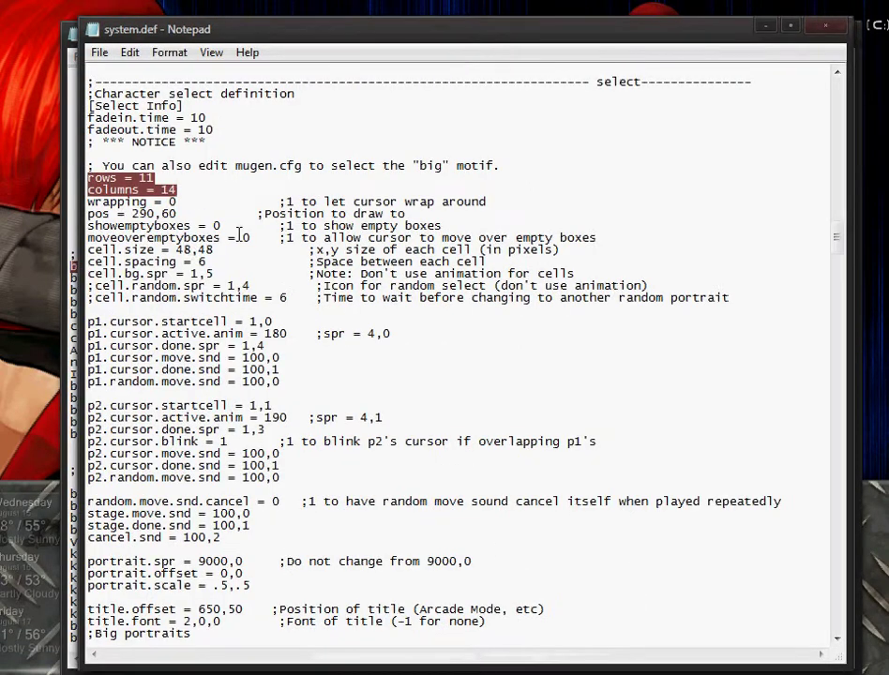
# Step: Point out showemptyboxes = 0 and moveoveremptyboxes = 0 in system.def, then bring up the MUGEN folder
pyautogui.moveTo(257, 237); pyautogui.dragTo(86, 234)
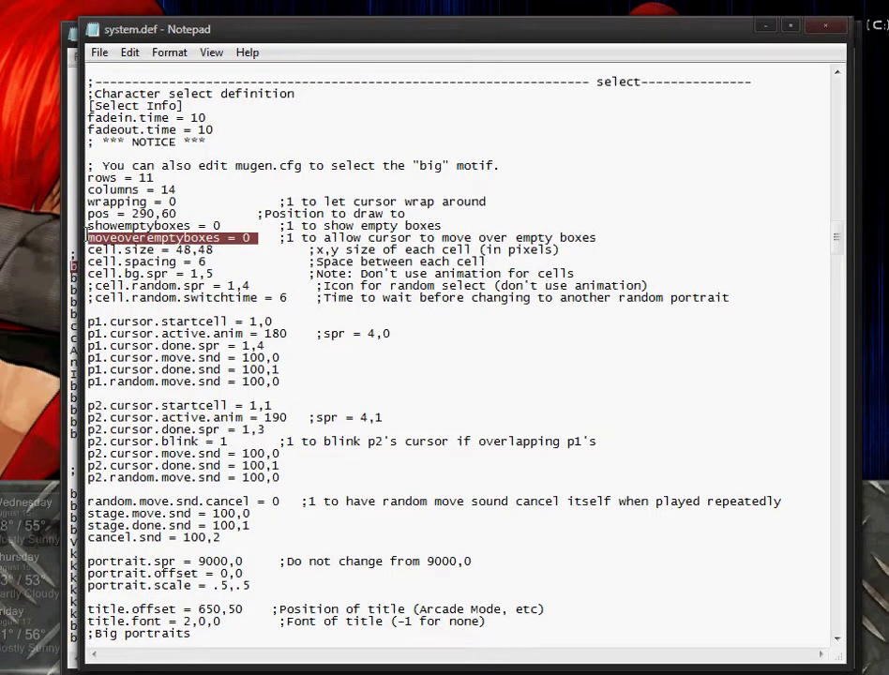
pyautogui.moveTo(234, 226); pyautogui.dragTo(86, 226)
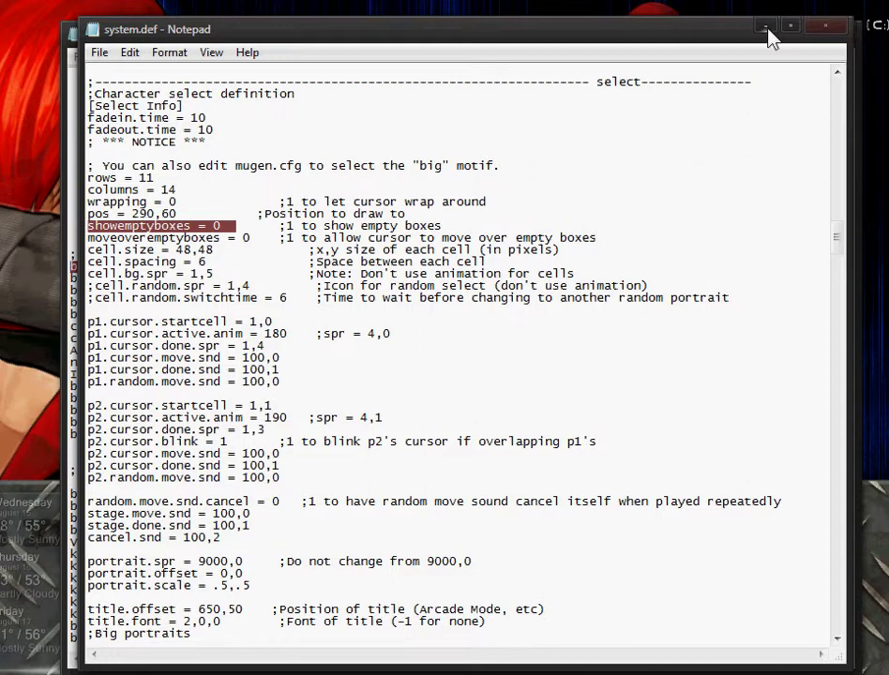
pyautogui.moveTo(169, 672)
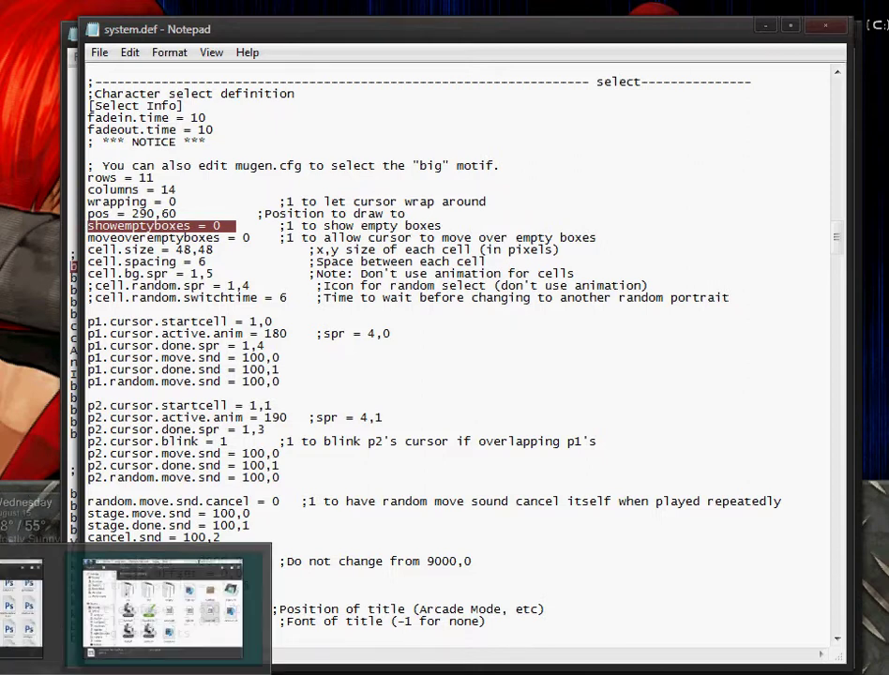
pyautogui.click(164, 605)
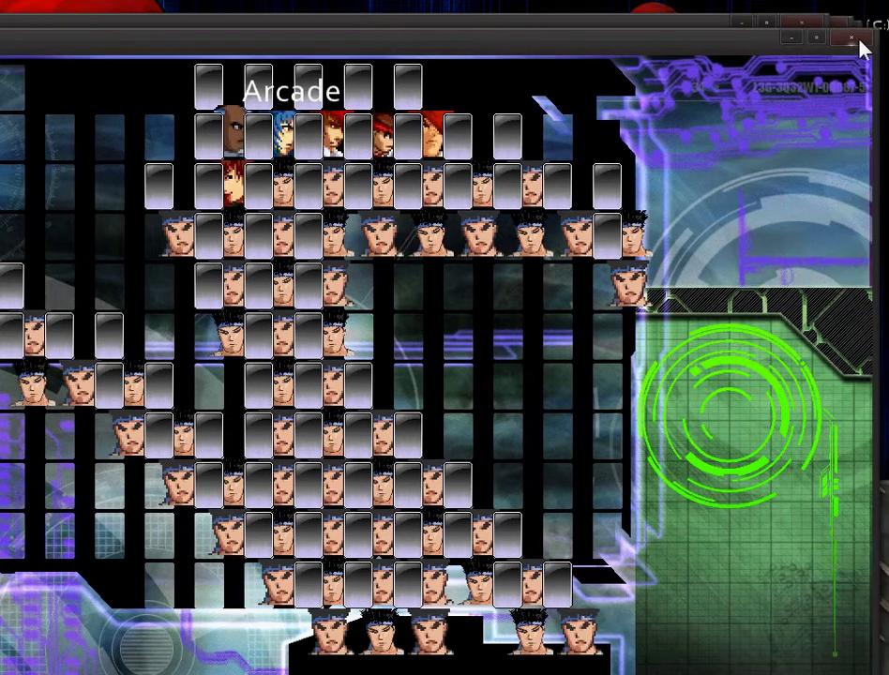
# Step: Close MUGEN after viewing the misaligned Arcade select screen
pyautogui.click(852, 37)
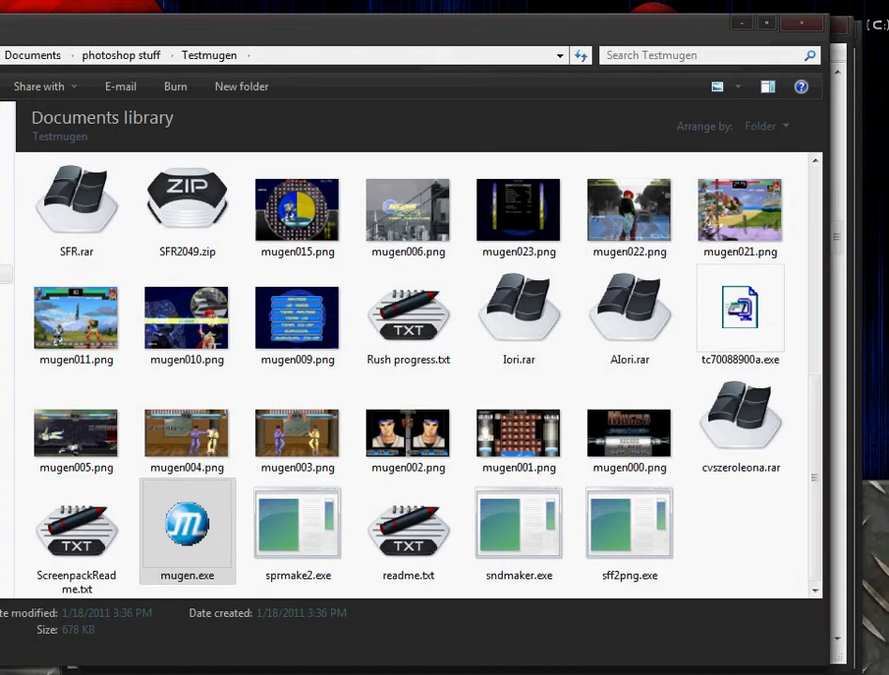
# Step: Cut the five blank placeholder lines before cyborg from select.def's first row
pyautogui.click(248, 615)
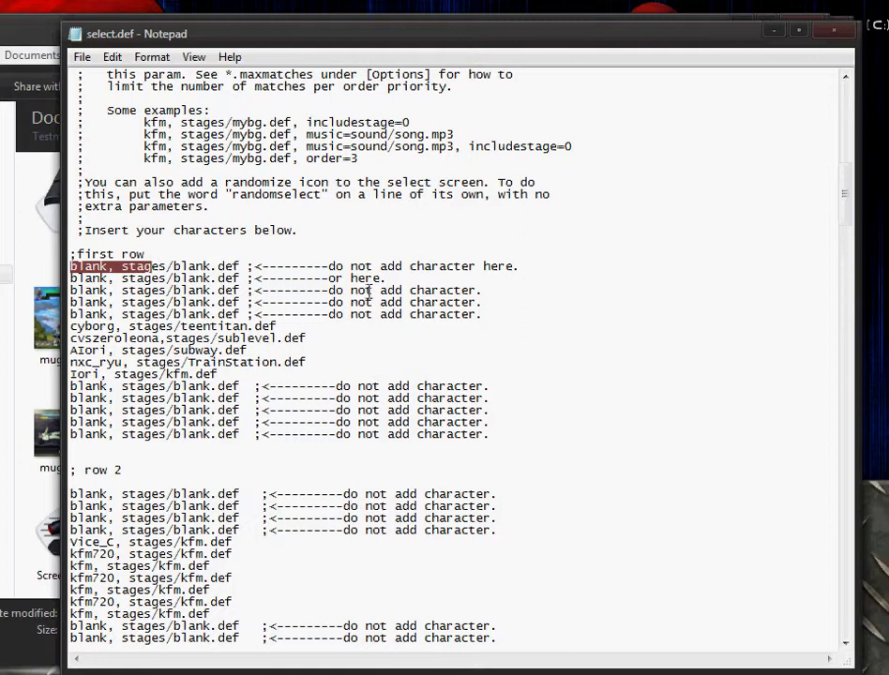
pyautogui.moveTo(490, 314); pyautogui.dragTo(70, 260)
pyautogui.rightClick(123, 267)
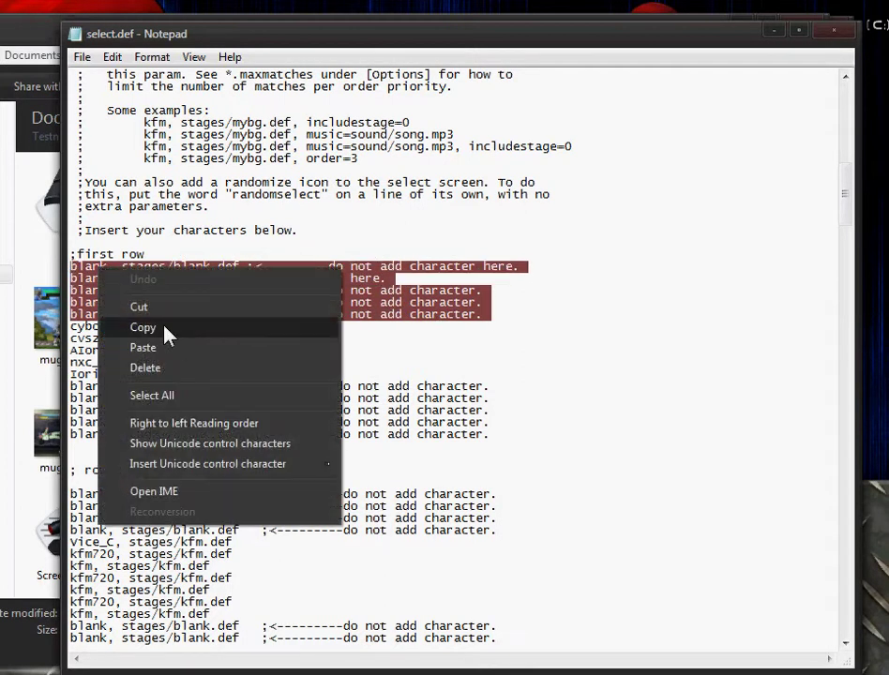
pyautogui.click(159, 306)
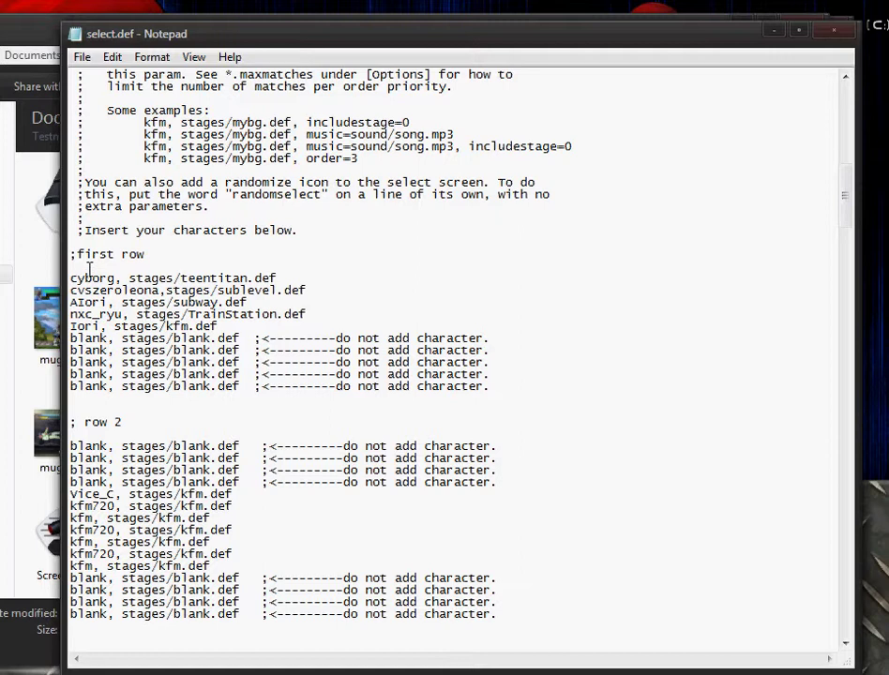
pyautogui.press('BackSpace')
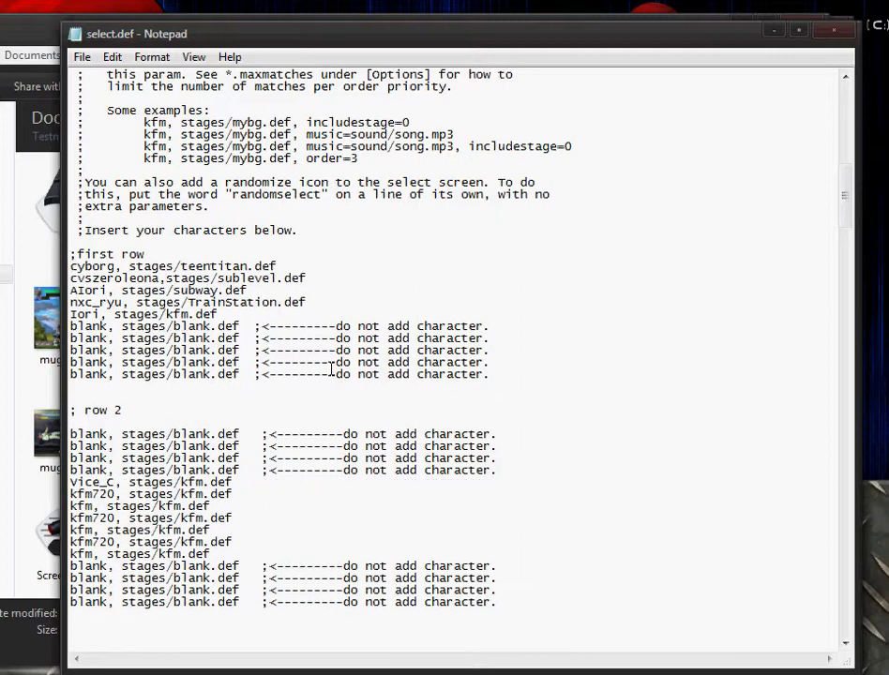
# Step: Cut the five blank lines after Iori and remove the empty line under row 2
pyautogui.moveTo(492, 375); pyautogui.dragTo(72, 321)
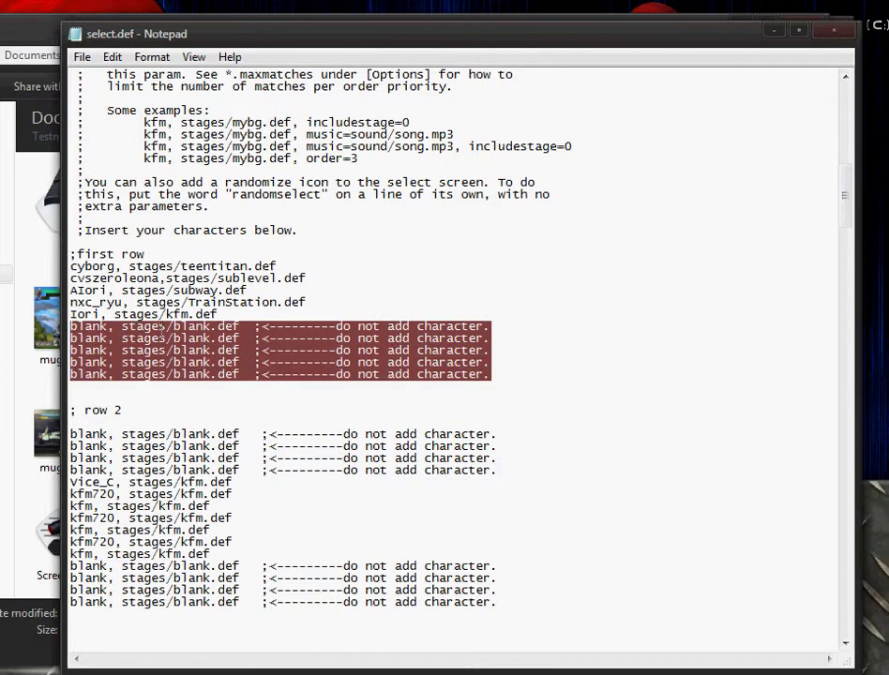
pyautogui.rightClick(165, 340)
pyautogui.click(222, 377)
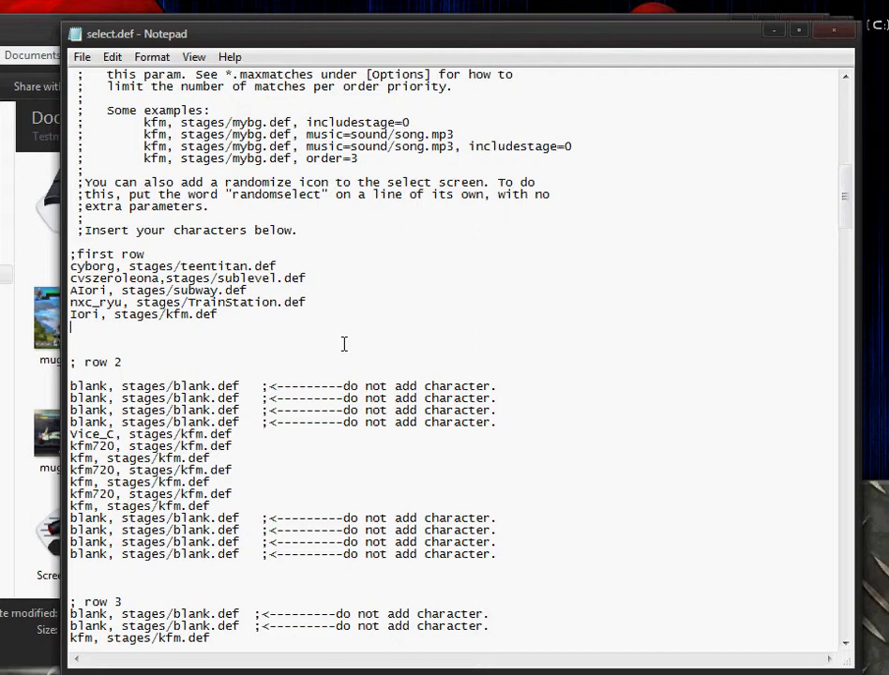
pyautogui.scroll(-1, 344, 344)
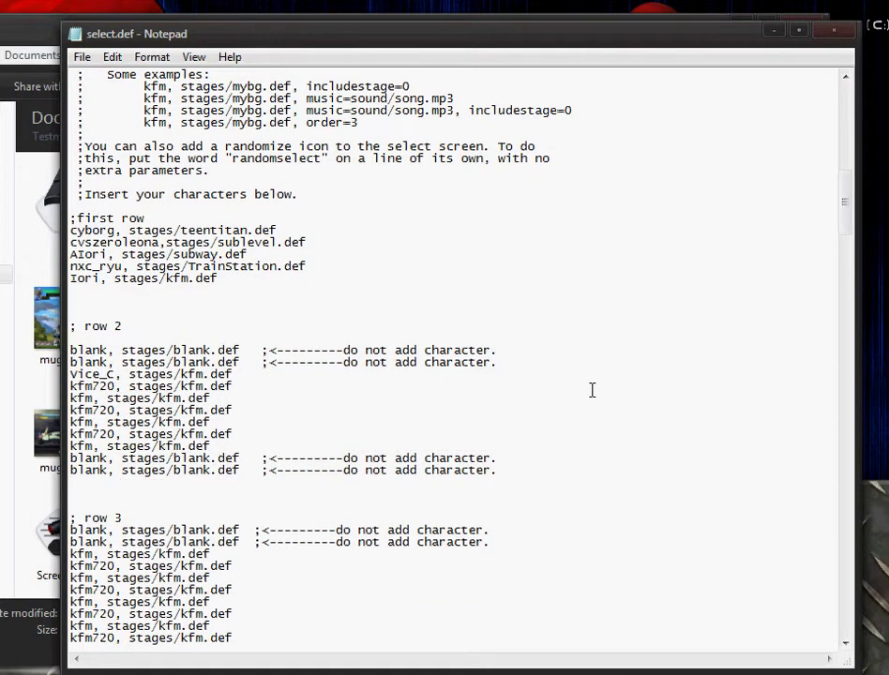
pyautogui.press('BackSpace')
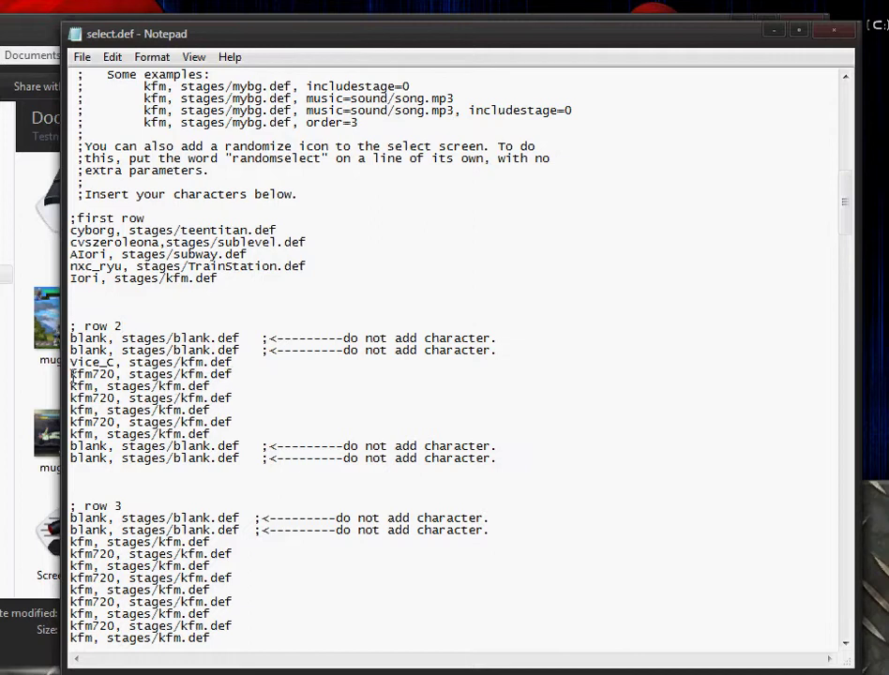
# Step: Check row 2's kfm720 and kfm lines, then cut the two blank lines opening row 2
pyautogui.moveTo(70, 373); pyautogui.dragTo(240, 432)
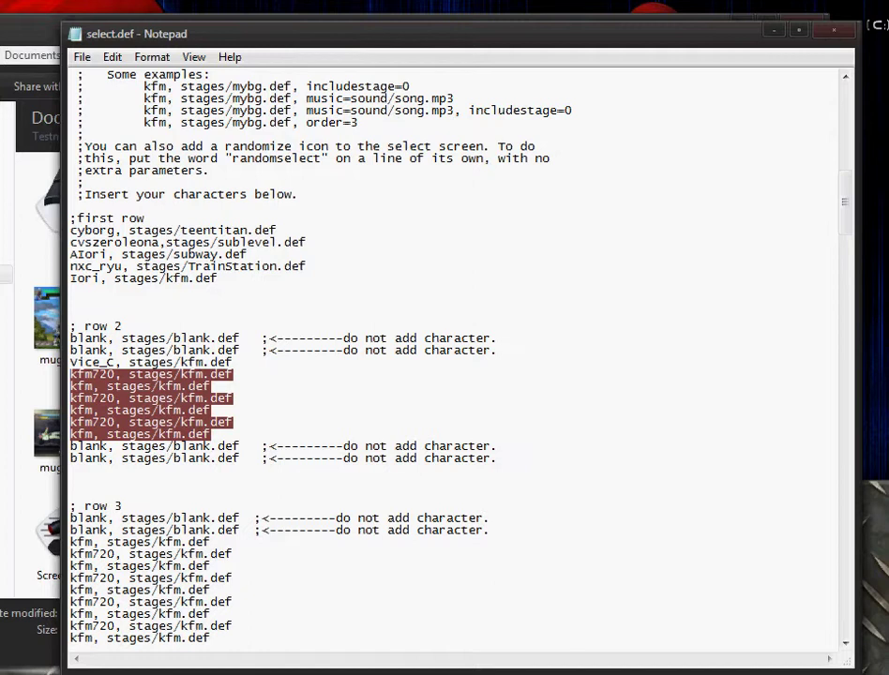
pyautogui.click(372, 448)
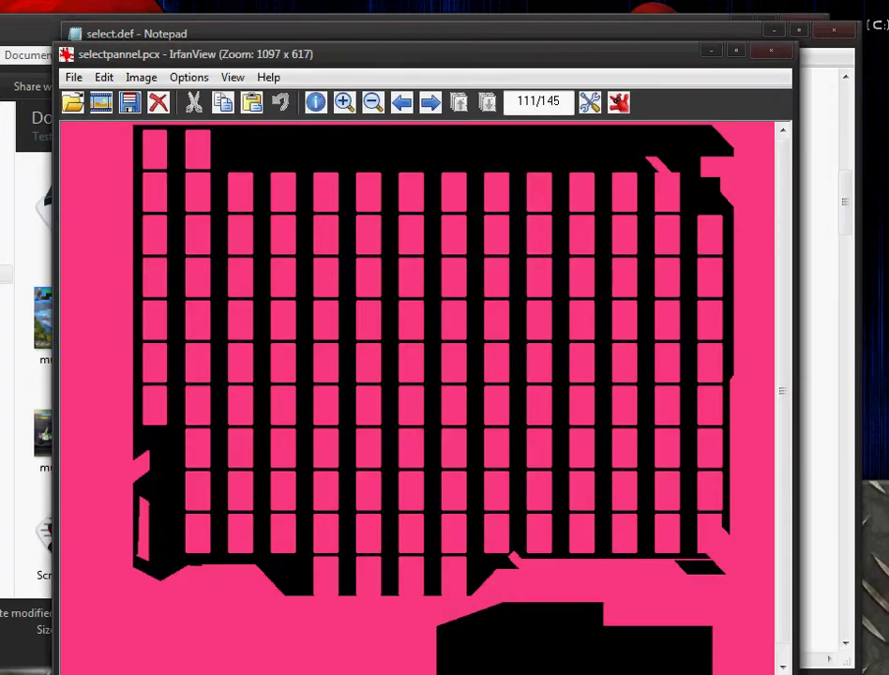
pyautogui.press('Escape')
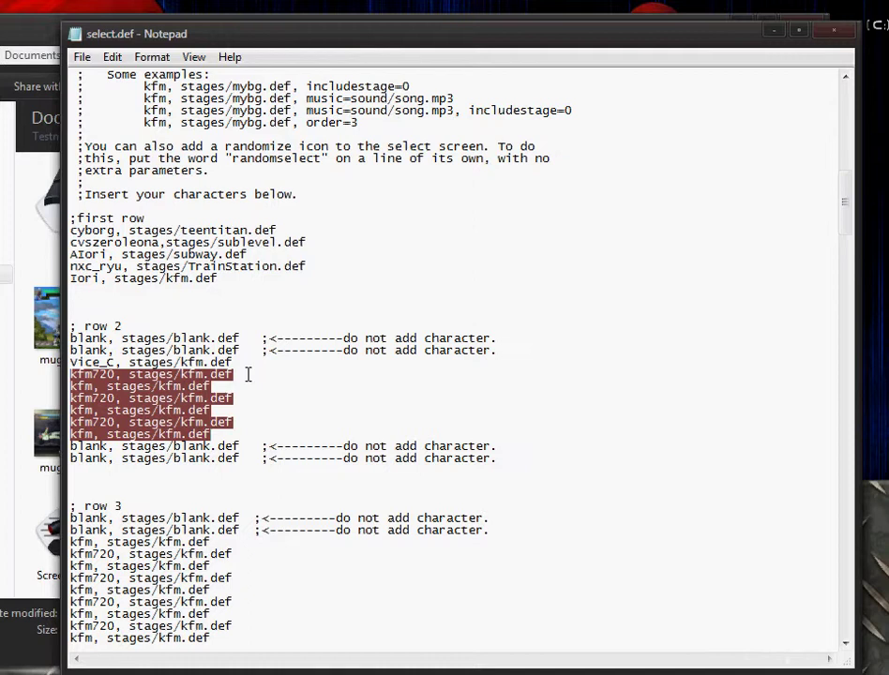
pyautogui.click(246, 372)
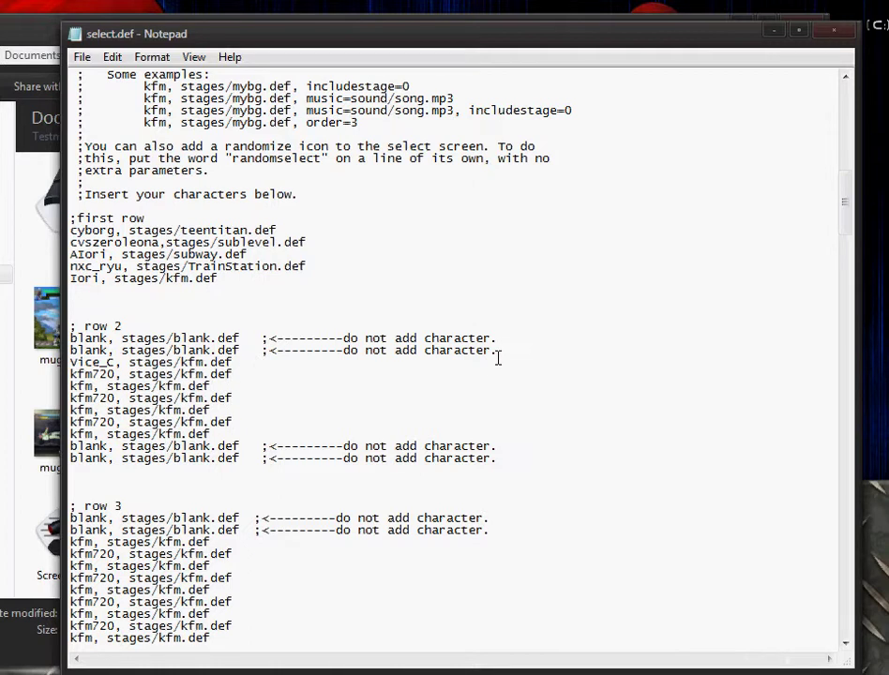
pyautogui.moveTo(499, 350); pyautogui.dragTo(68, 343)
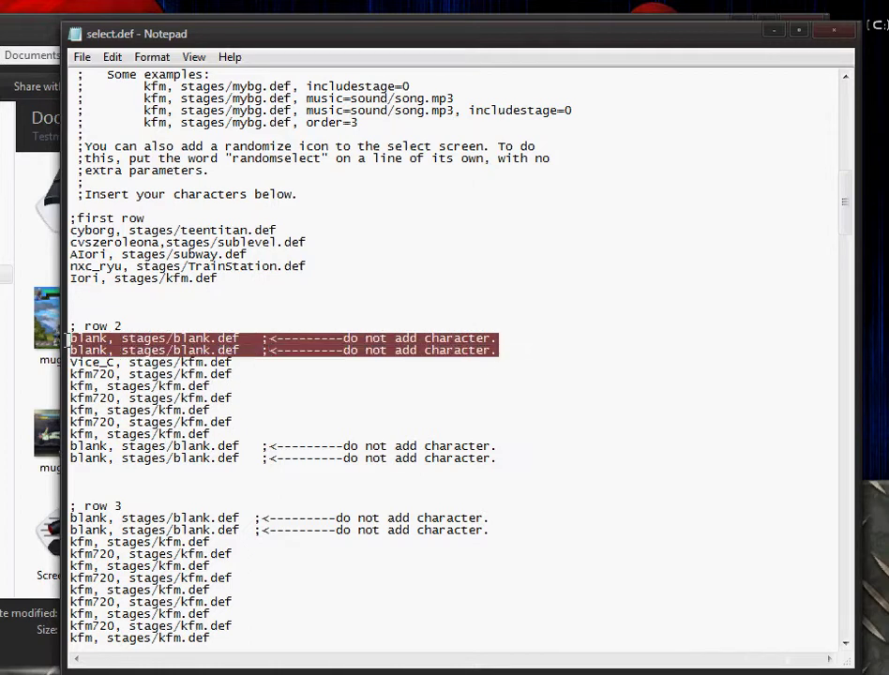
pyautogui.rightClick(111, 339)
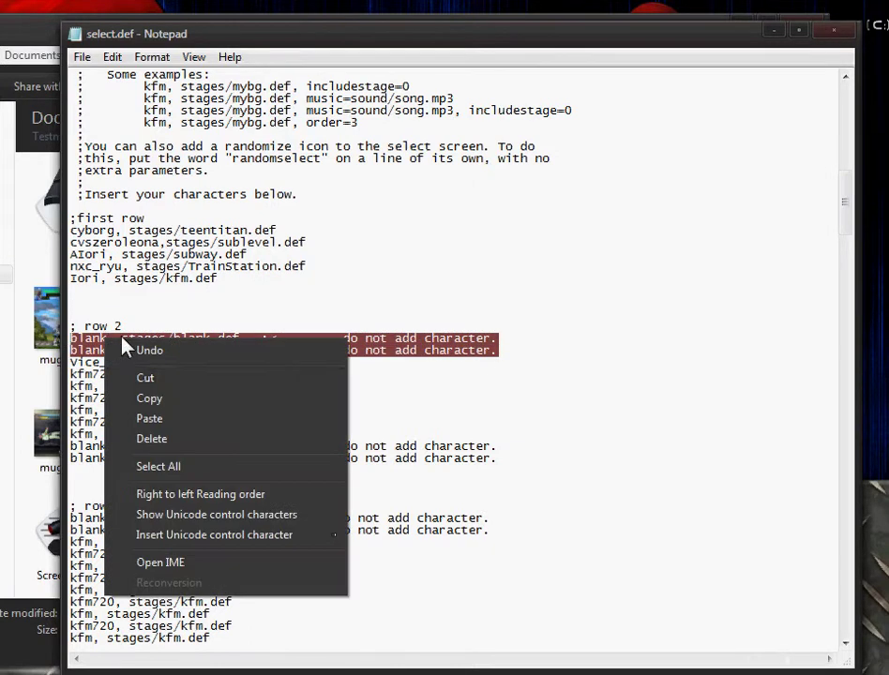
pyautogui.click(169, 383)
# Step: Copy the AIori, nxc_ryu and Iori lines from the first row into row 2
pyautogui.moveTo(238, 278); pyautogui.dragTo(72, 243)
pyautogui.click(233, 279)
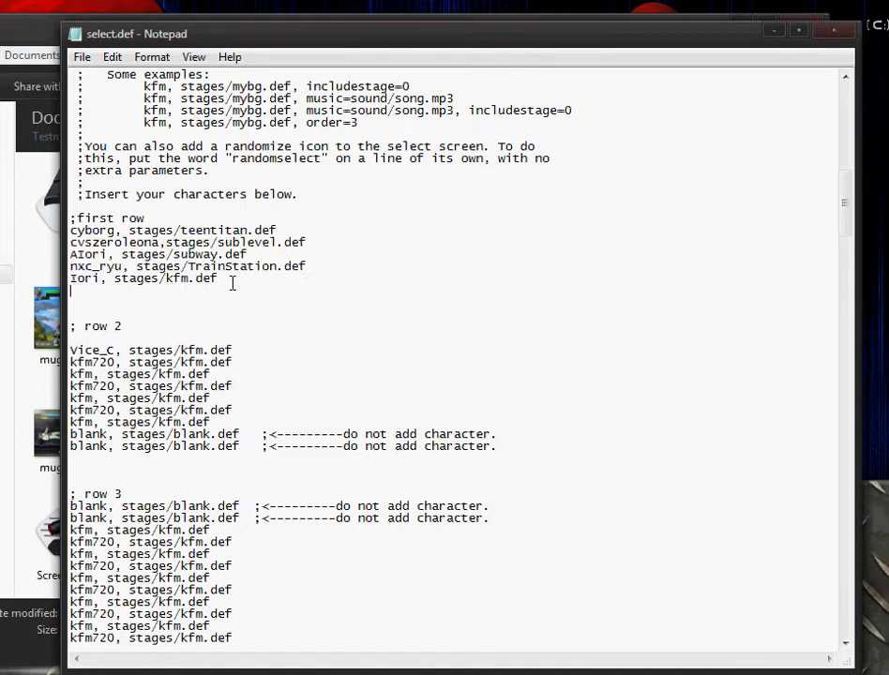
pyautogui.moveTo(232, 280); pyautogui.dragTo(70, 254)
pyautogui.rightClick(96, 254)
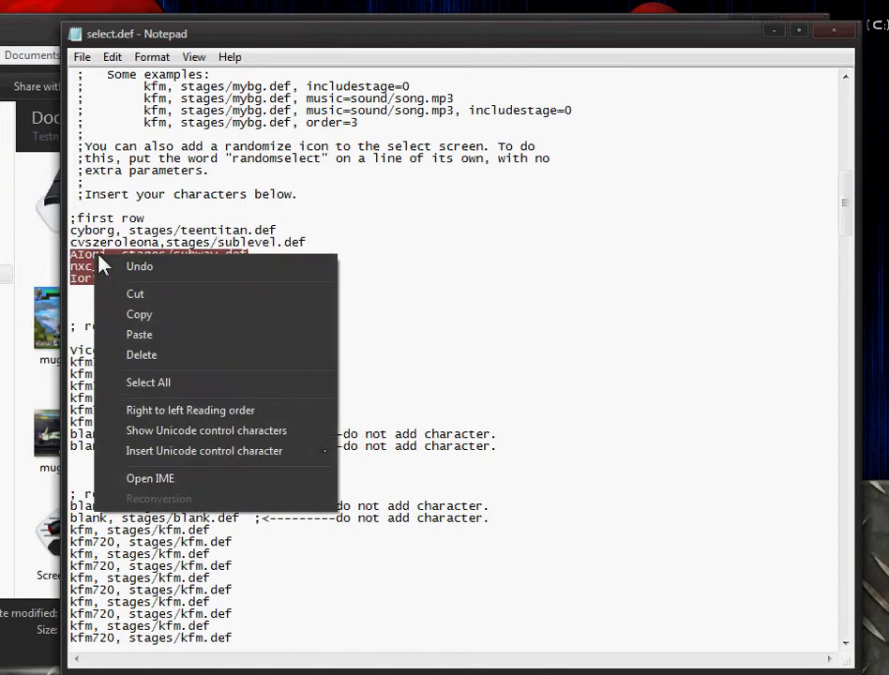
pyautogui.click(137, 314)
pyautogui.click(134, 335)
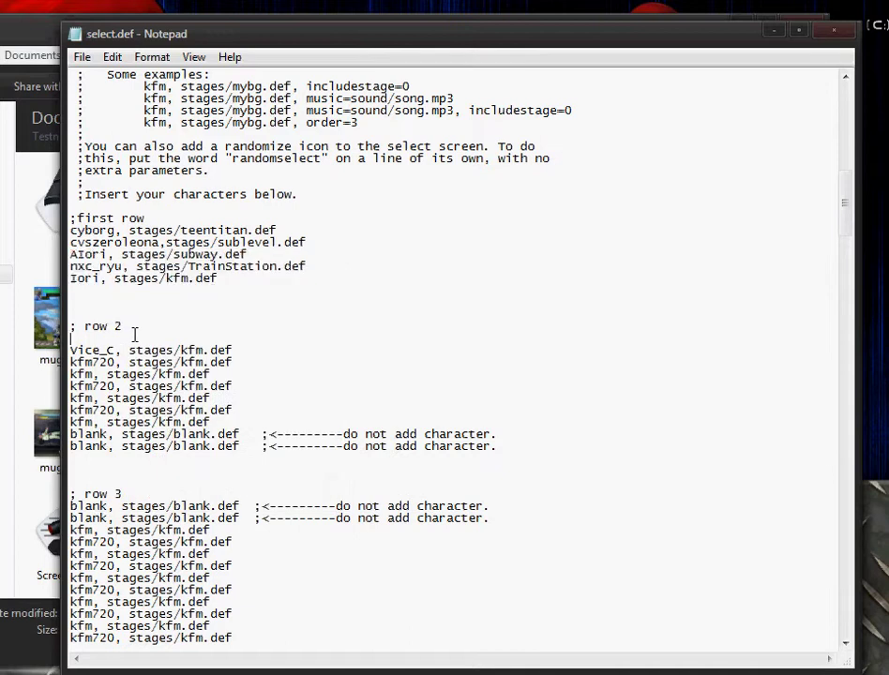
pyautogui.press('Return')
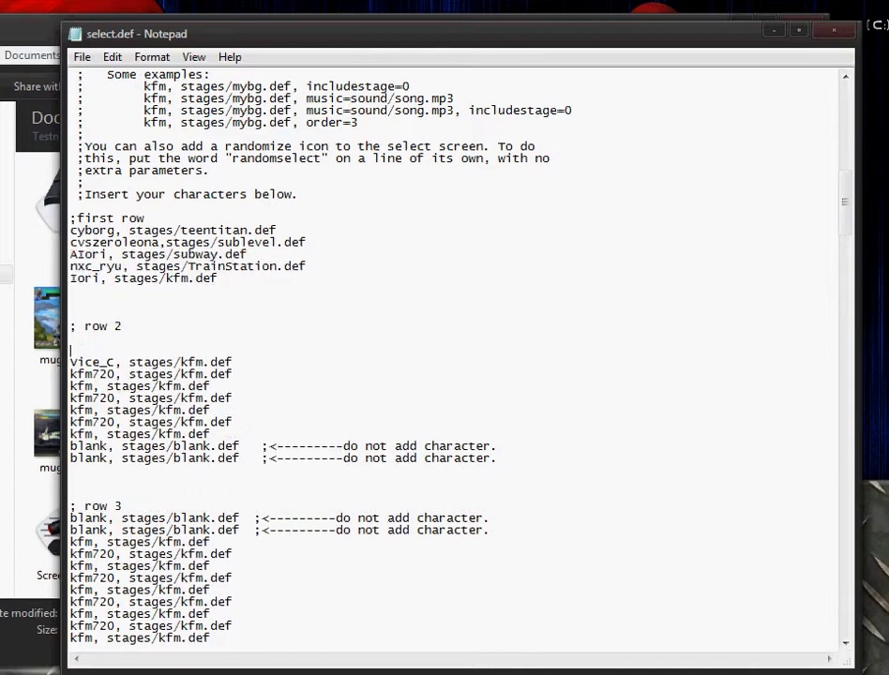
pyautogui.rightClick(122, 353)
pyautogui.click(153, 433)
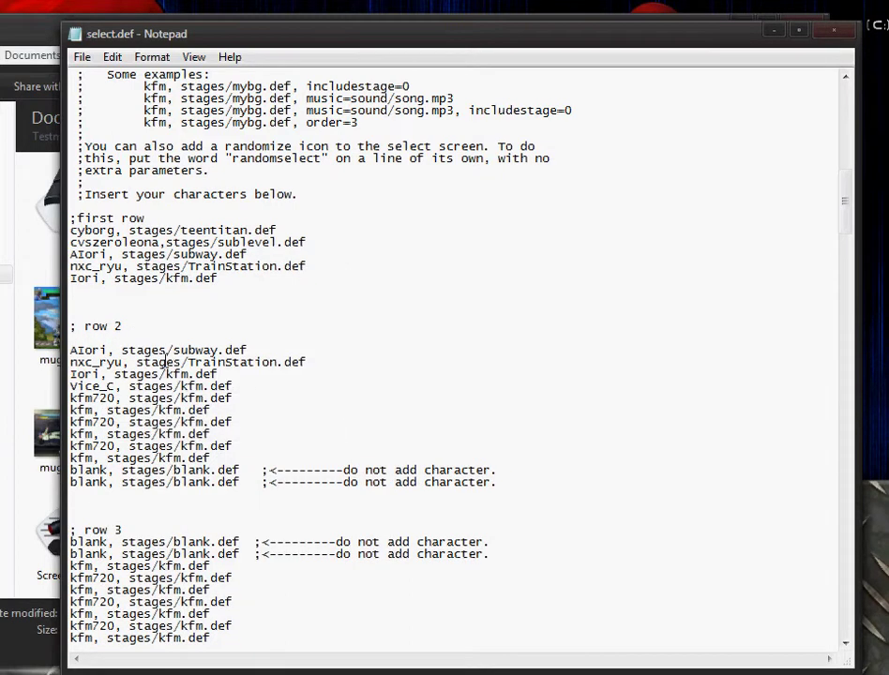
pyautogui.press('BackSpace')
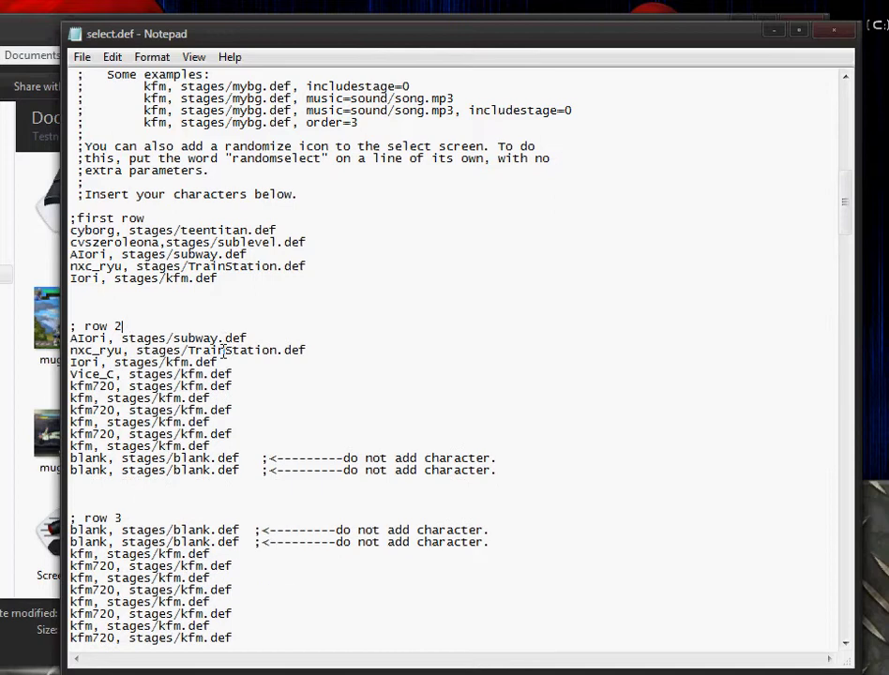
# Step: Replace row 2's trailing blanks with the kfm720 and kfm lines and save select.def
pyautogui.moveTo(75, 484); pyautogui.dragTo(81, 463)
pyautogui.press('Delete')
pyautogui.rightClick(101, 459)
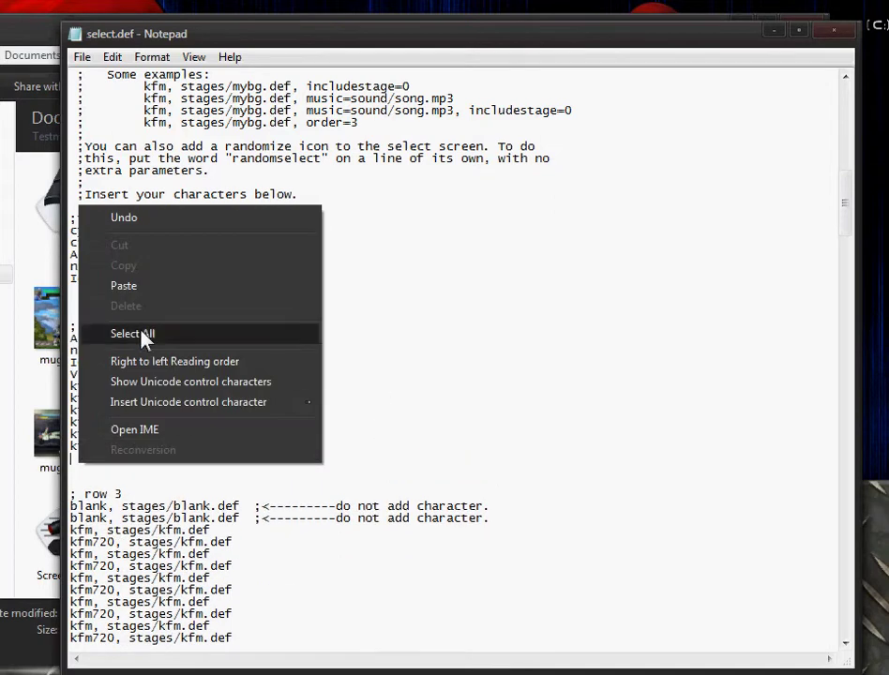
pyautogui.click(139, 293)
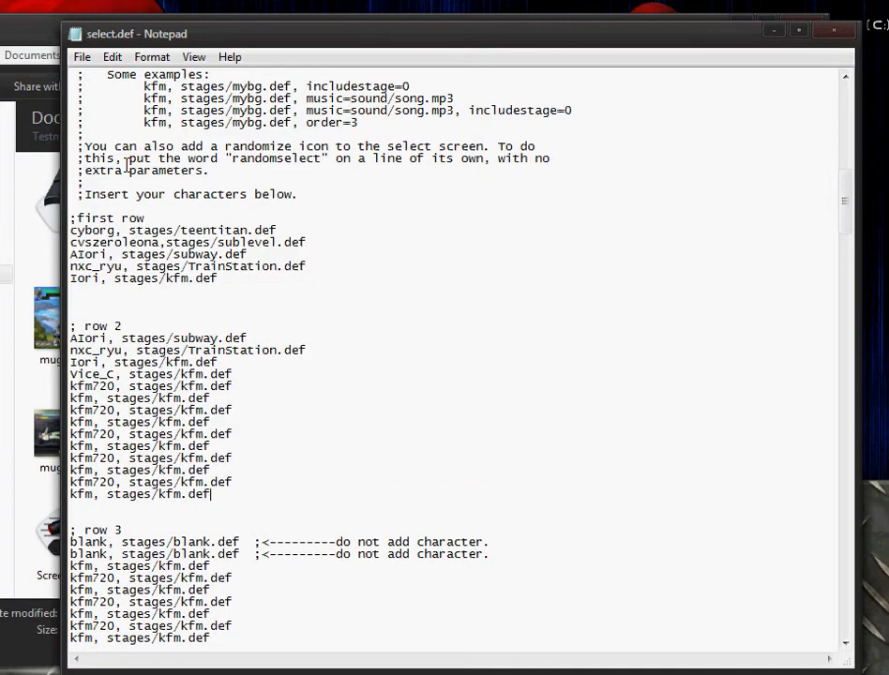
pyautogui.click(81, 56)
pyautogui.click(79, 87)
# Step: Relaunch mugen.exe and move the game window to inspect the edited Arcade select screen
pyautogui.click(774, 34)
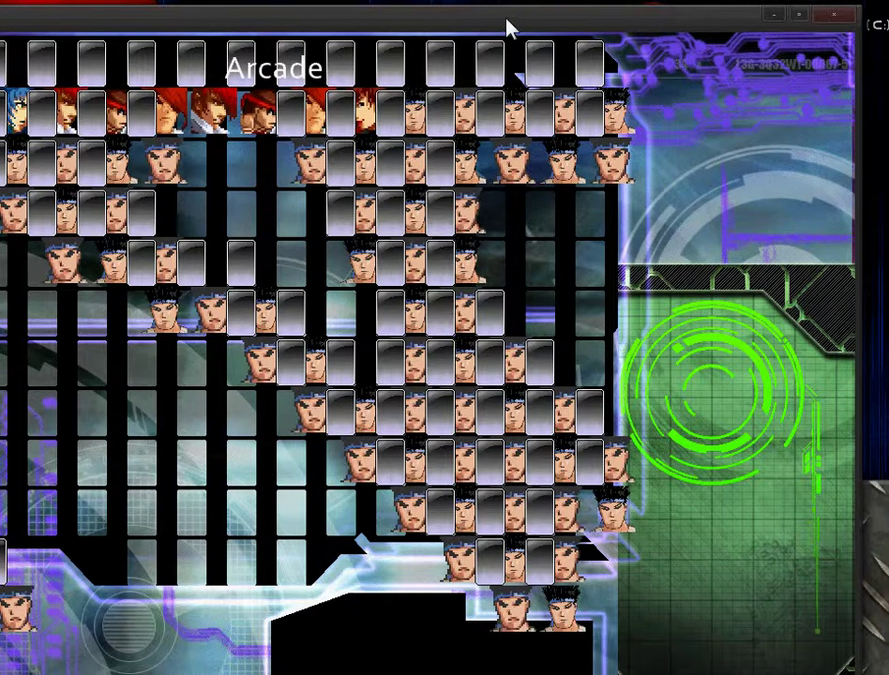
pyautogui.doubleClick(510, 28)
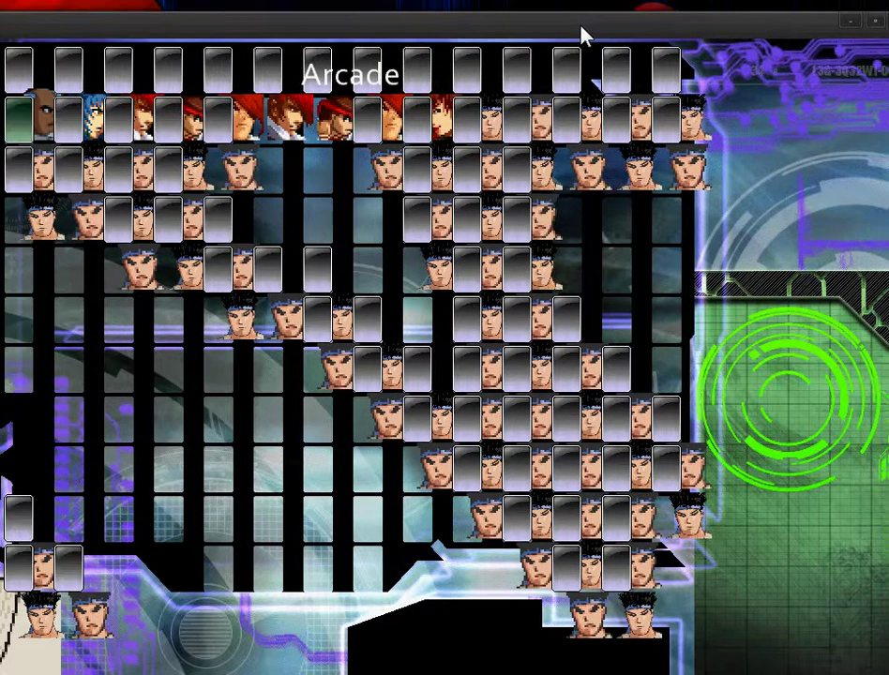
pyautogui.moveTo(581, 35); pyautogui.dragTo(620, 40)
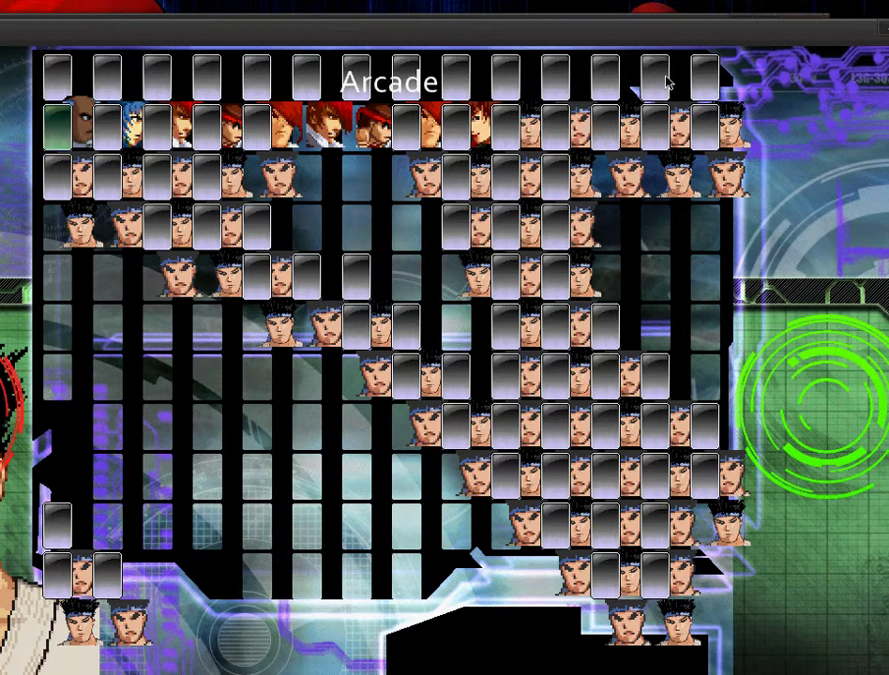
pyautogui.moveTo(823, 39); pyautogui.dragTo(723, 36)
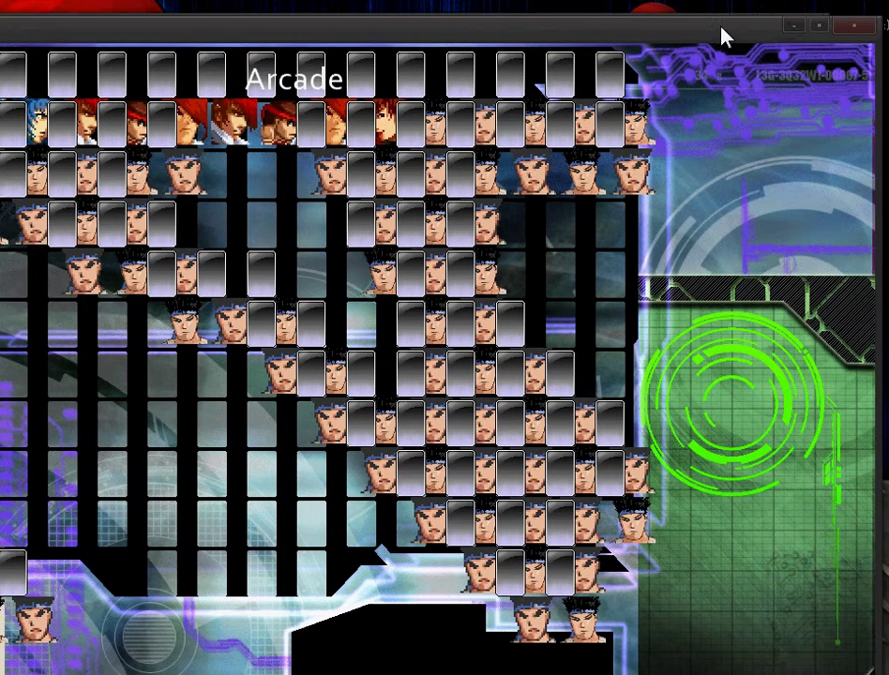
# Step: Cut the AIori, nxc_ryu and Iori lines out of select.def's first row
pyautogui.click(792, 28)
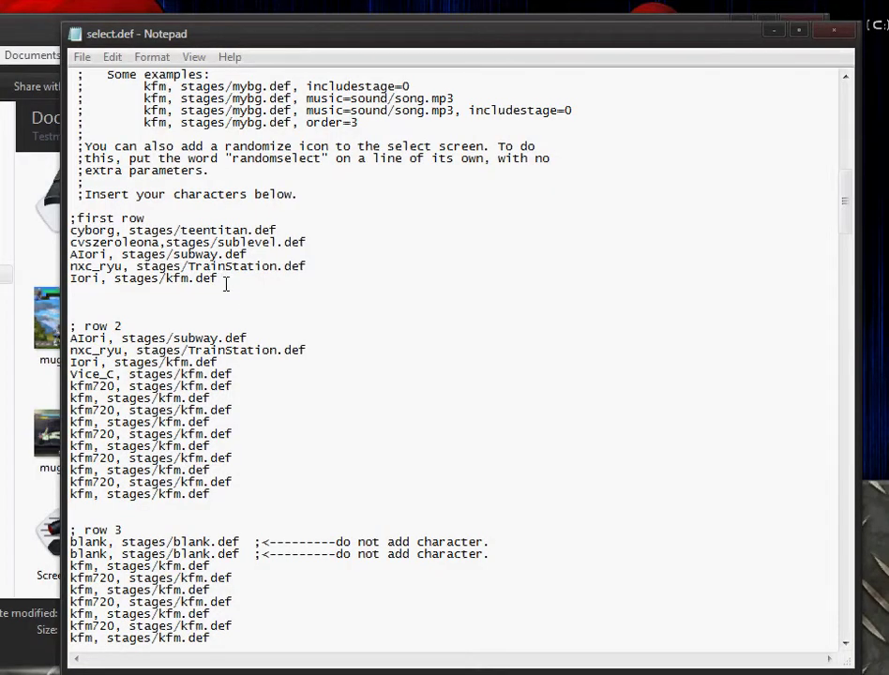
pyautogui.moveTo(226, 284); pyautogui.dragTo(70, 253)
pyautogui.rightClick(97, 255)
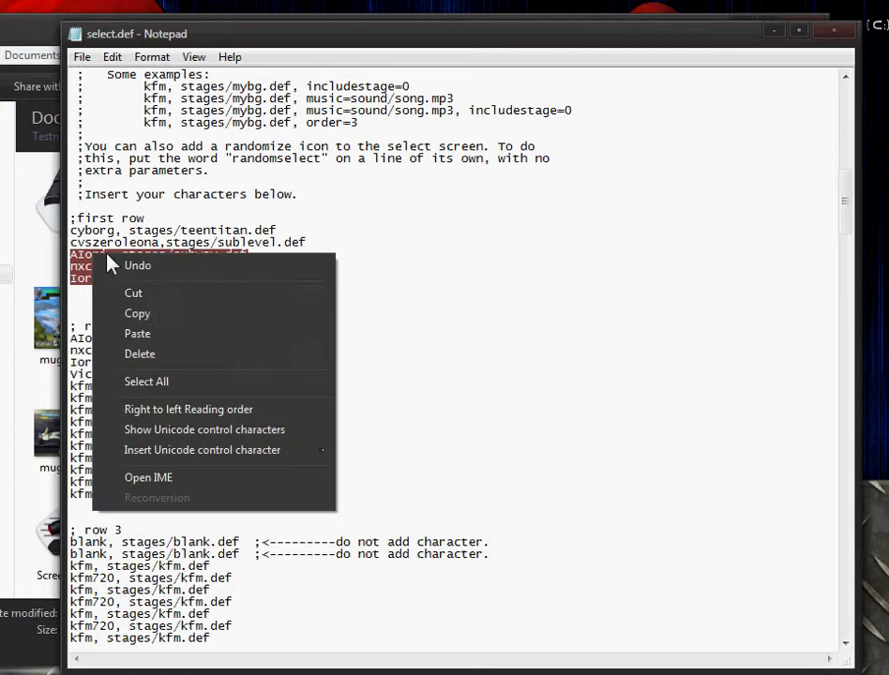
pyautogui.click(123, 294)
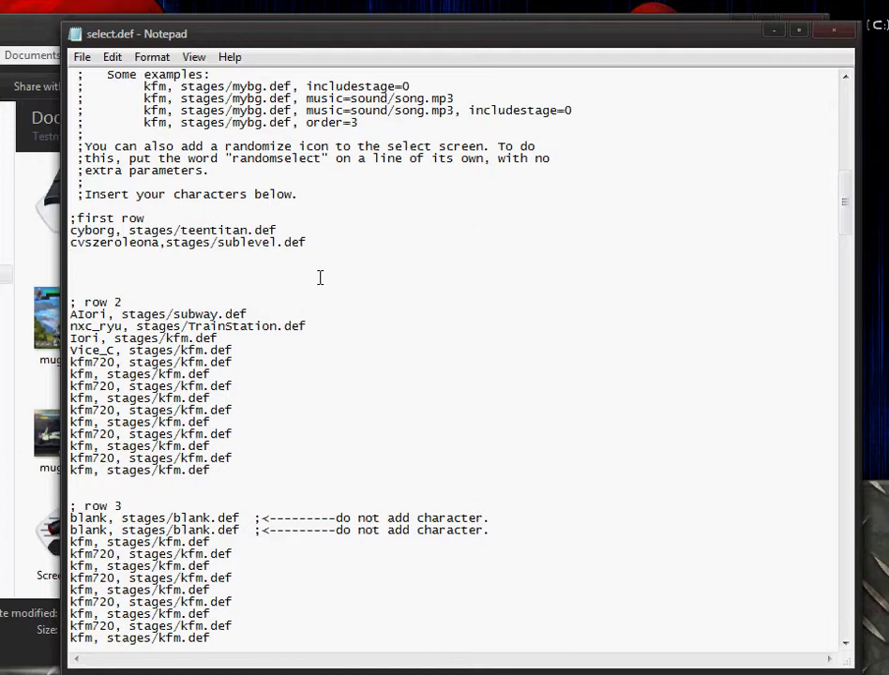
pyautogui.scroll(-5, 319, 278)
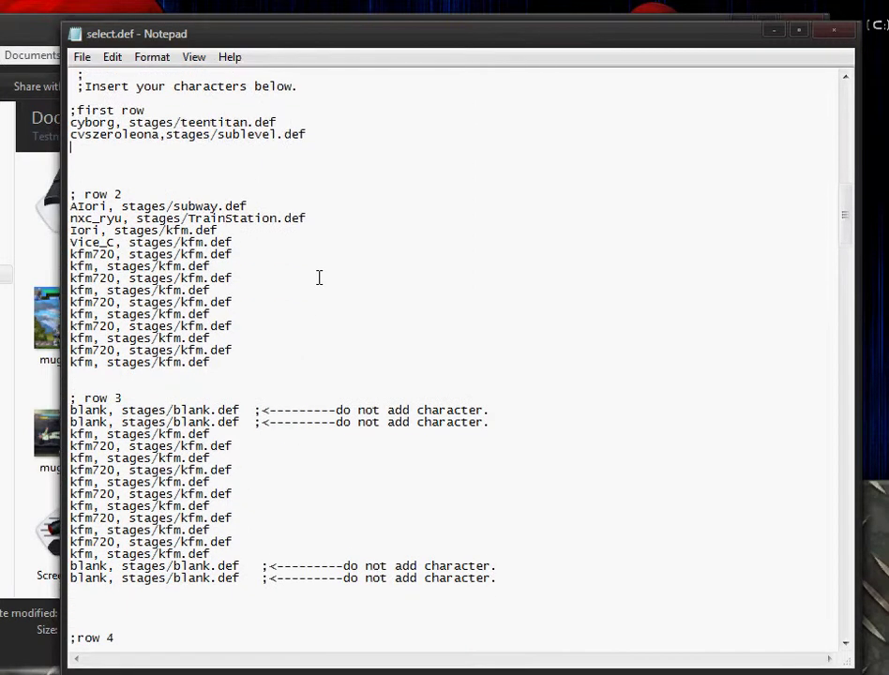
pyautogui.rightClick(319, 277)
pyautogui.click(282, 335)
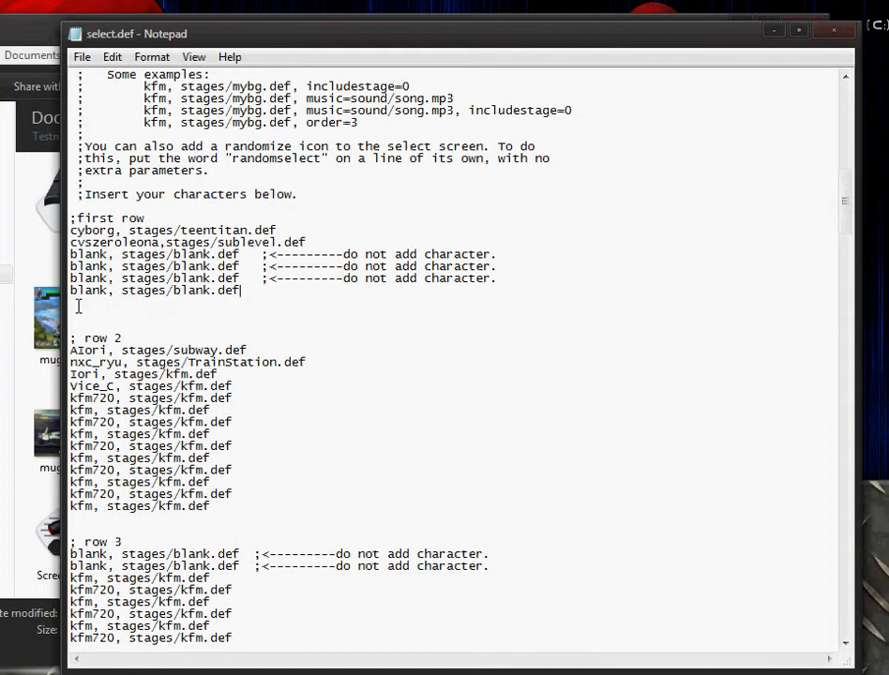
pyautogui.rightClick(77, 305)
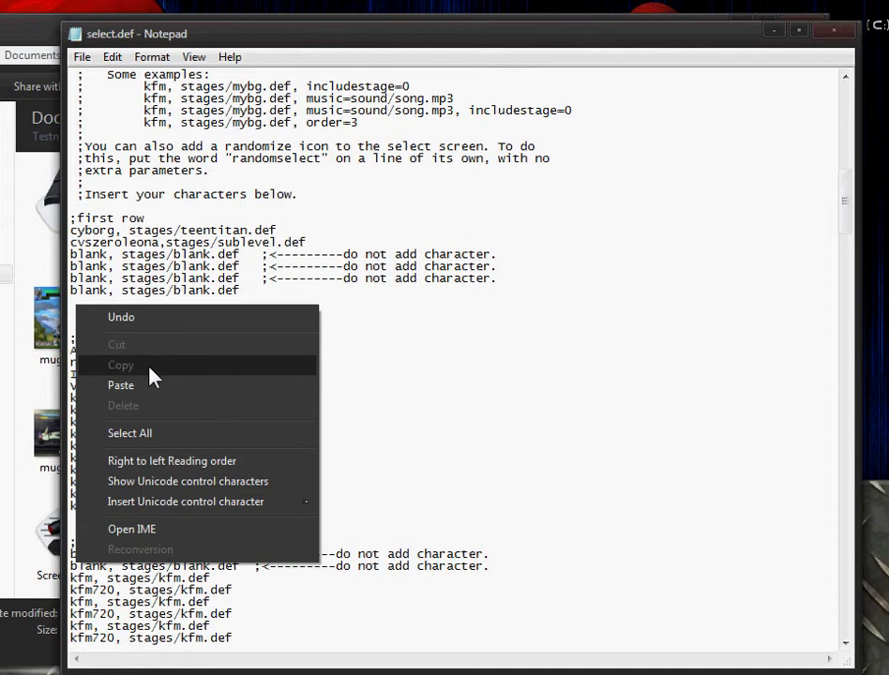
pyautogui.click(143, 388)
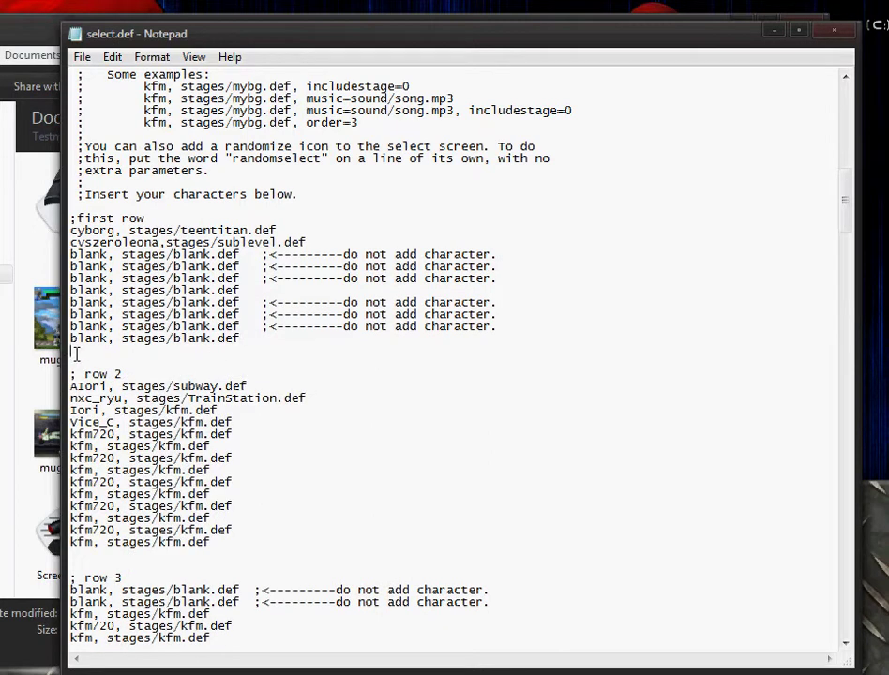
pyautogui.rightClick(77, 354)
pyautogui.click(132, 447)
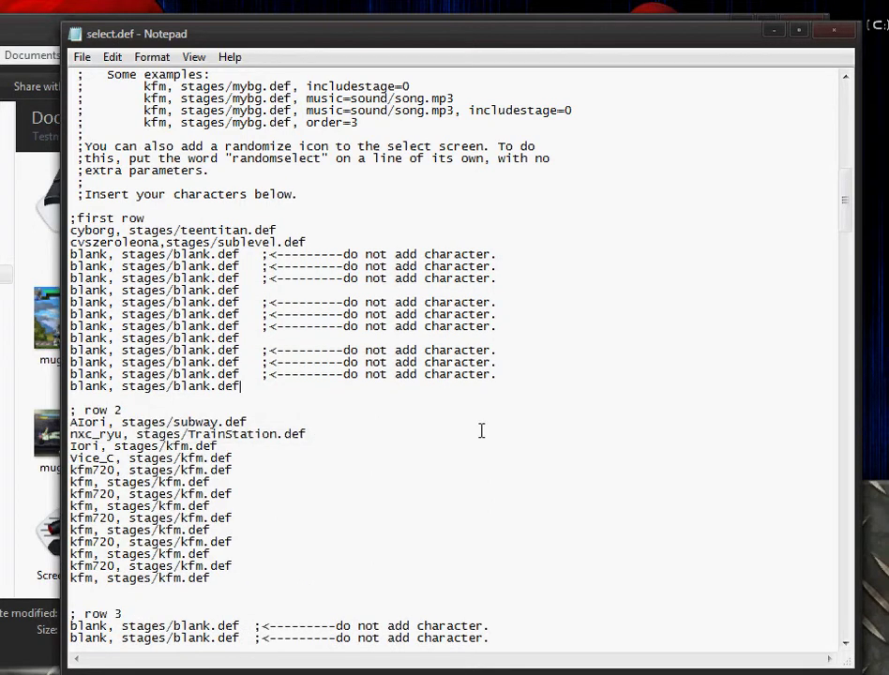
# Step: Append the 'do not add character' comment to every uncommented blank entry
pyautogui.moveTo(497, 375); pyautogui.dragTo(262, 378)
pyautogui.rightClick(268, 376)
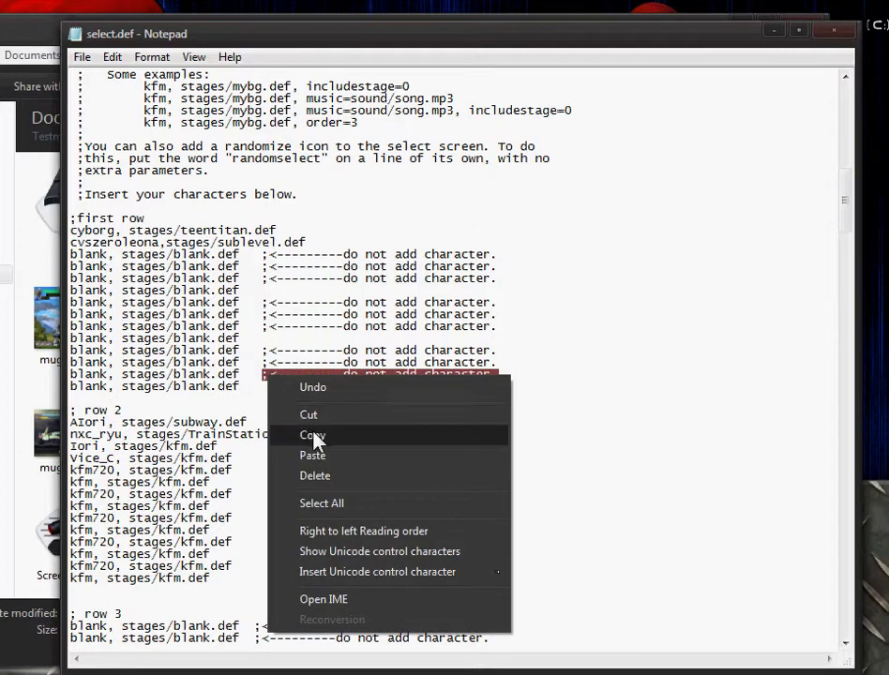
pyautogui.click(315, 436)
pyautogui.click(271, 388)
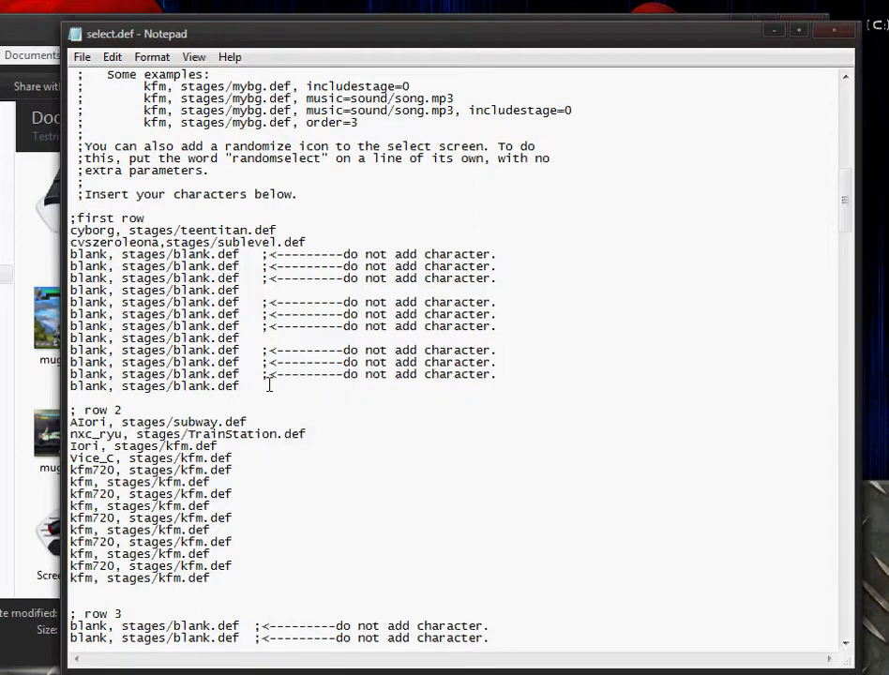
pyautogui.rightClick(268, 387)
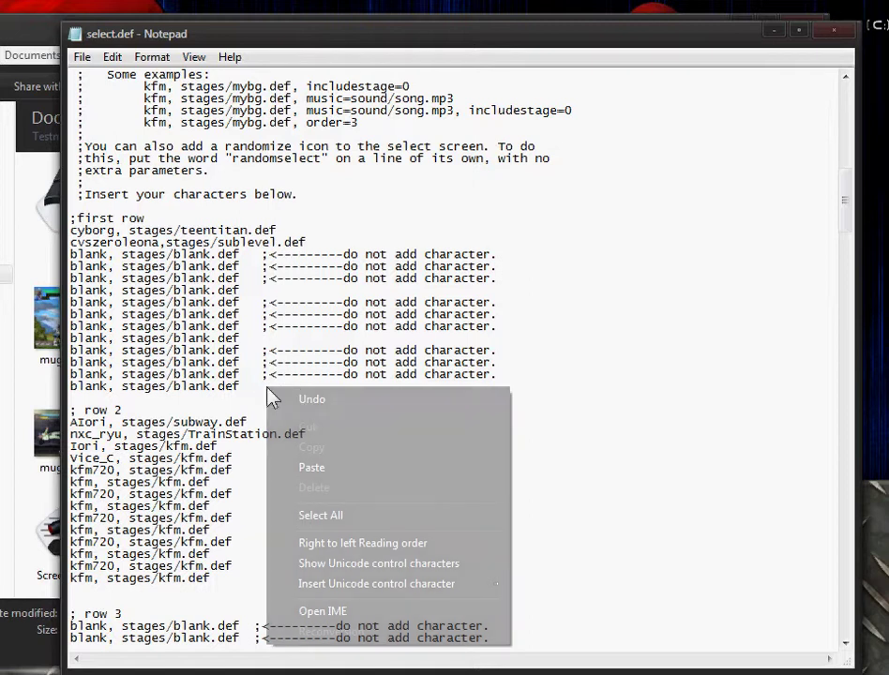
pyautogui.click(331, 466)
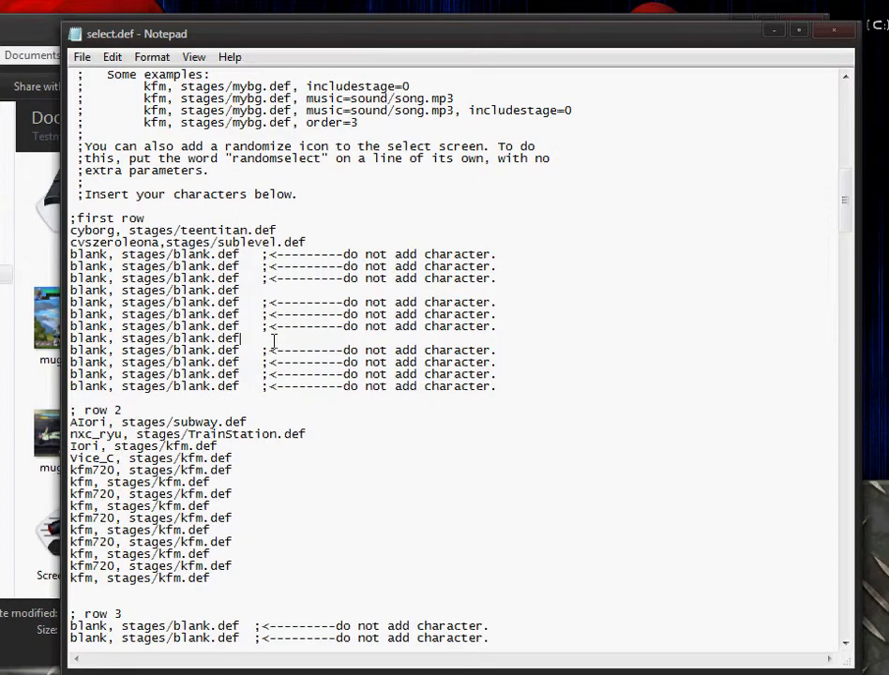
pyautogui.rightClick(274, 339)
pyautogui.click(322, 422)
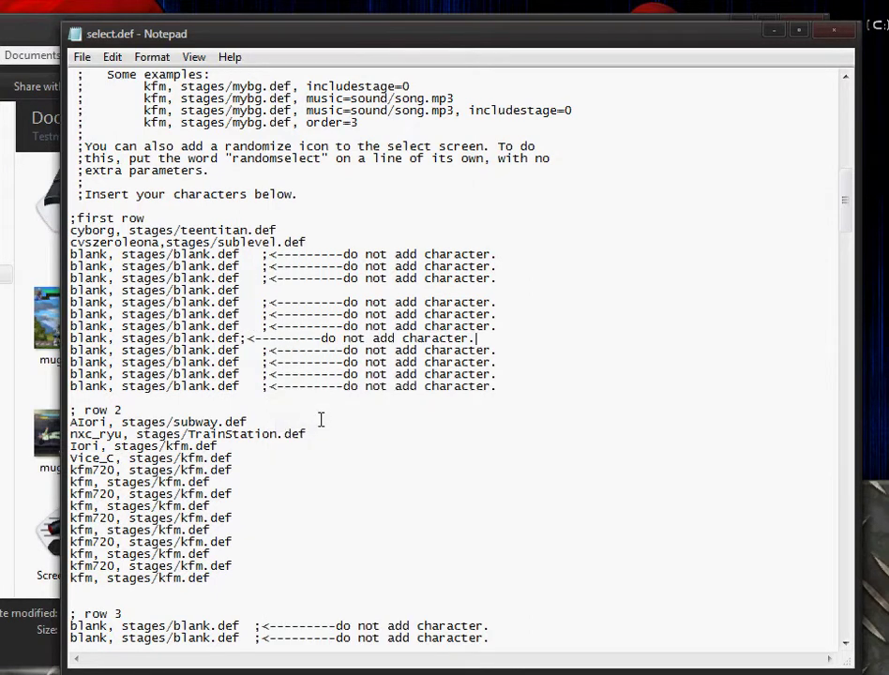
pyautogui.click(243, 339)
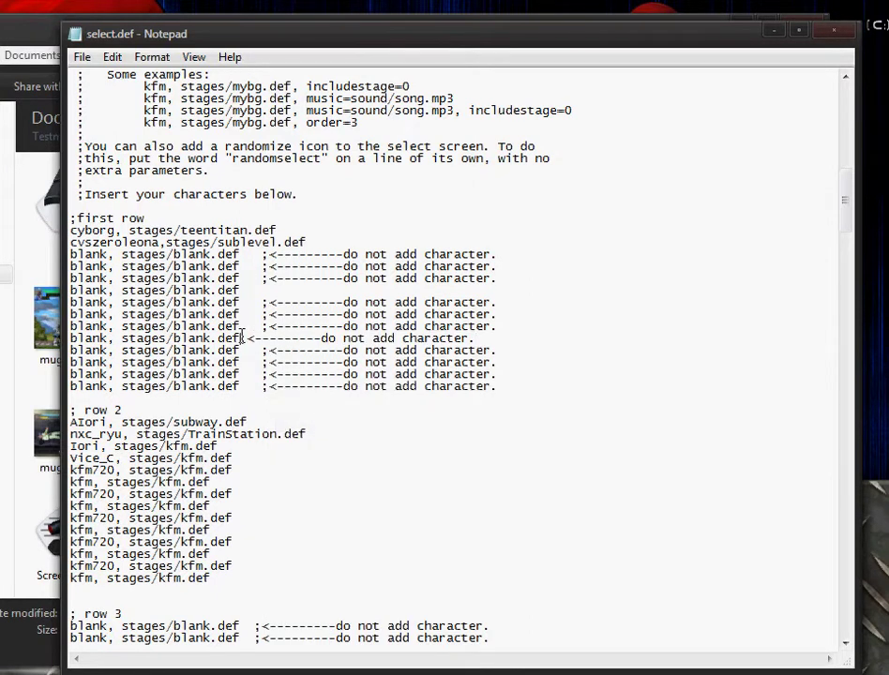
pyautogui.click(270, 291)
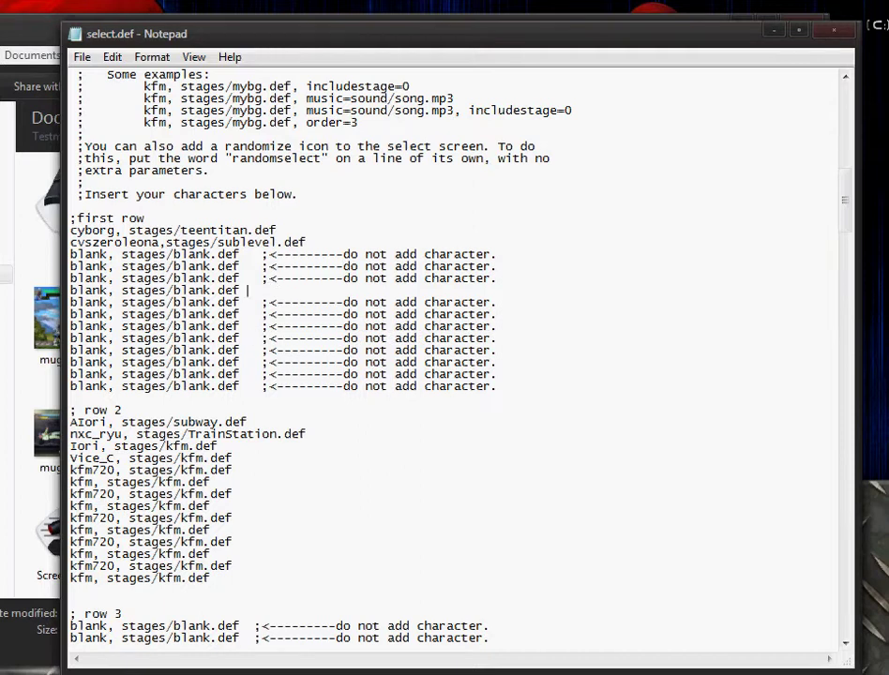
pyautogui.rightClick(277, 290)
pyautogui.click(339, 373)
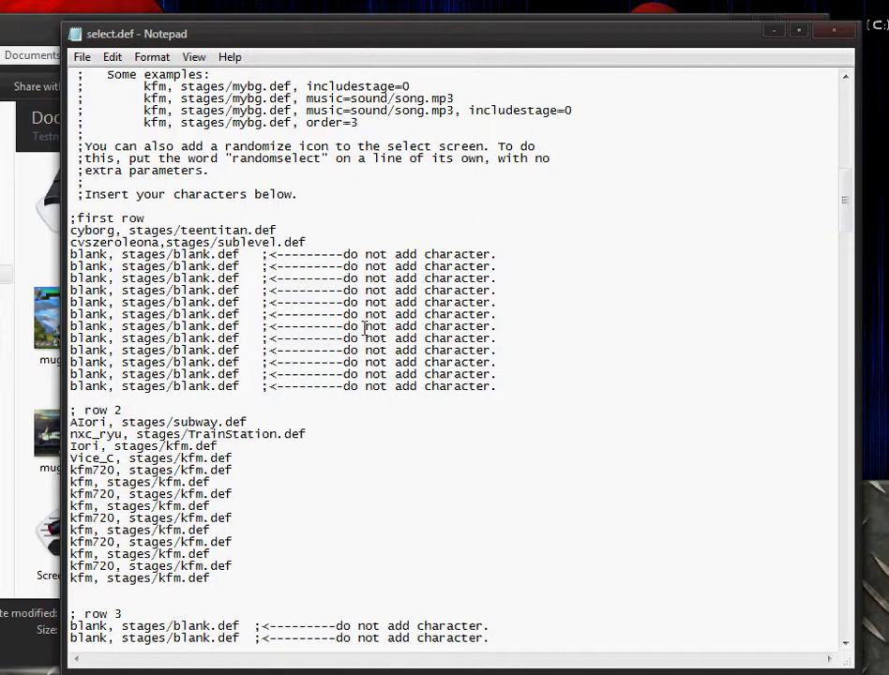
pyautogui.moveTo(308, 242); pyautogui.dragTo(72, 230)
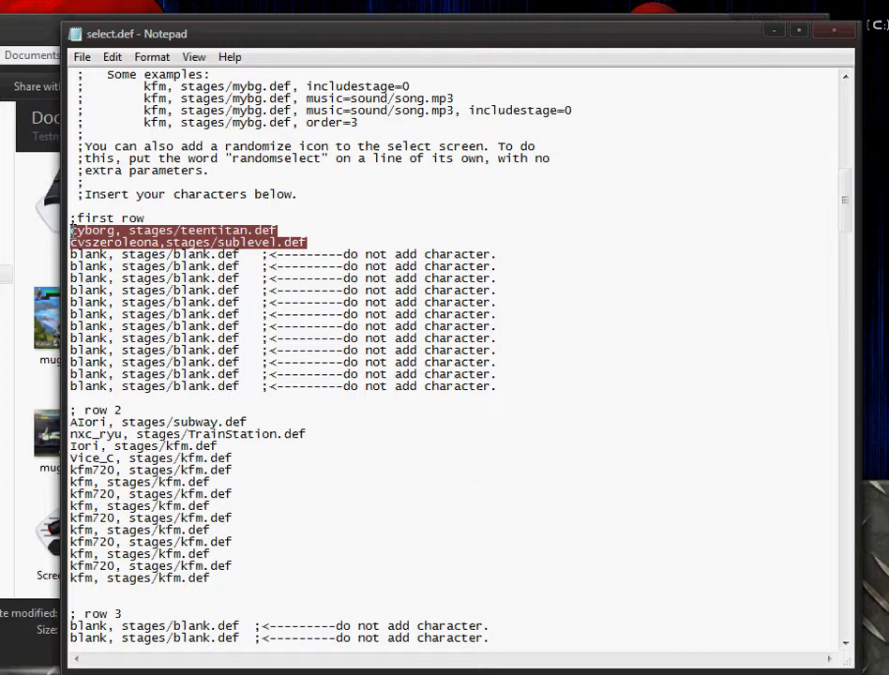
# Step: Save select.def and bring up the relaunched MUGEN select screen
pyautogui.click(82, 57)
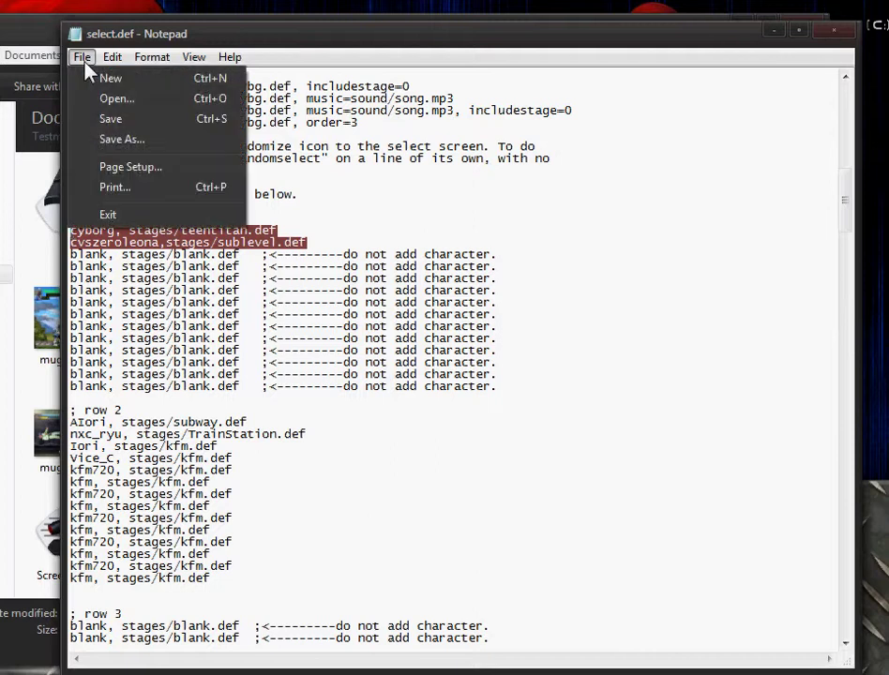
pyautogui.click(117, 126)
pyautogui.click(774, 31)
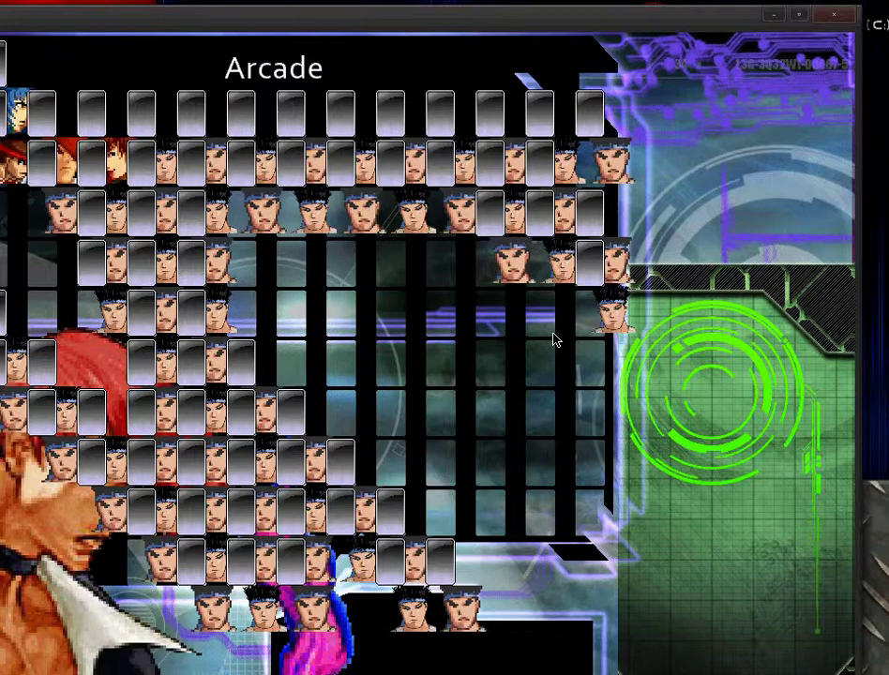
pyautogui.moveTo(449, 36); pyautogui.dragTo(683, 57)
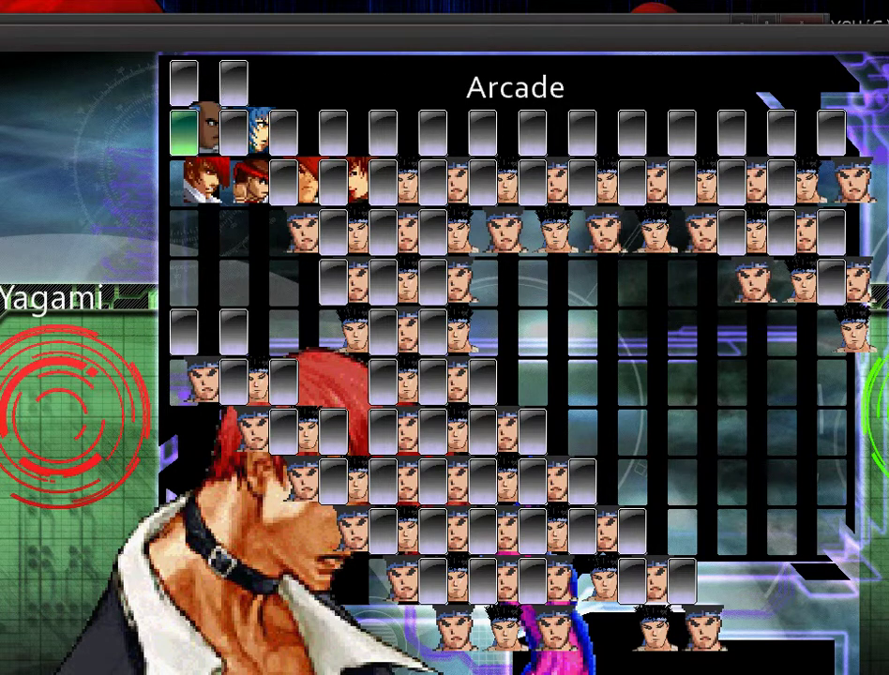
# Step: Compare the select screen with the pink panel image and system.def, then close MUGEN
pyautogui.hotkey('alt', 'Tab')
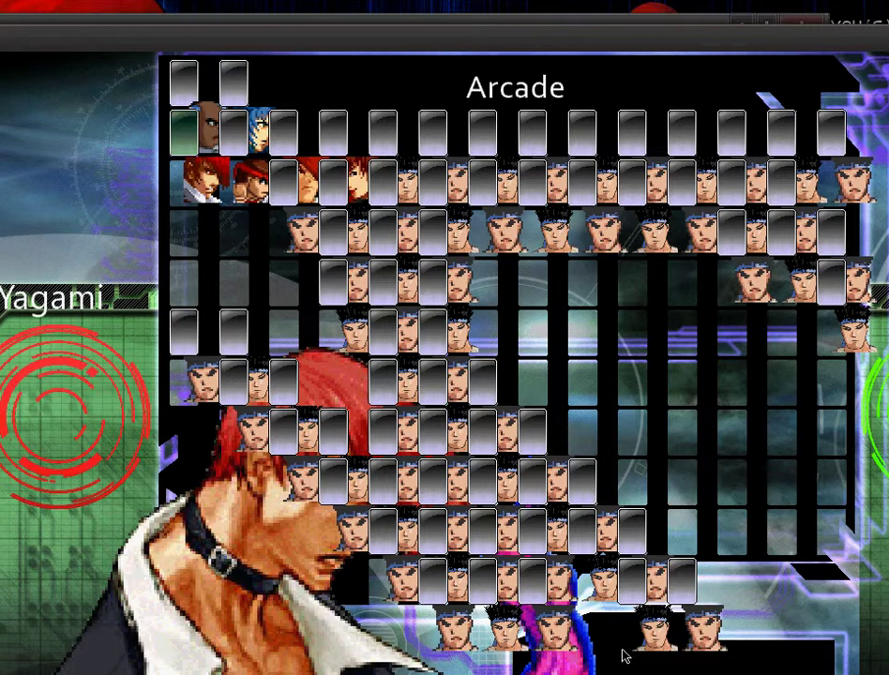
pyautogui.hotkey('alt', 'Tab')
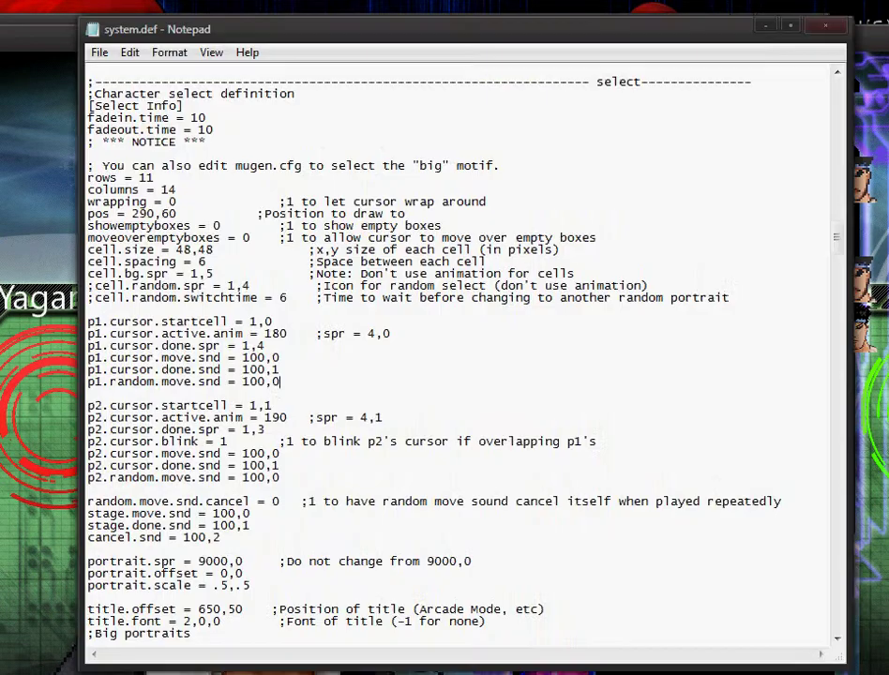
pyautogui.hotkey('alt', 'Tab')
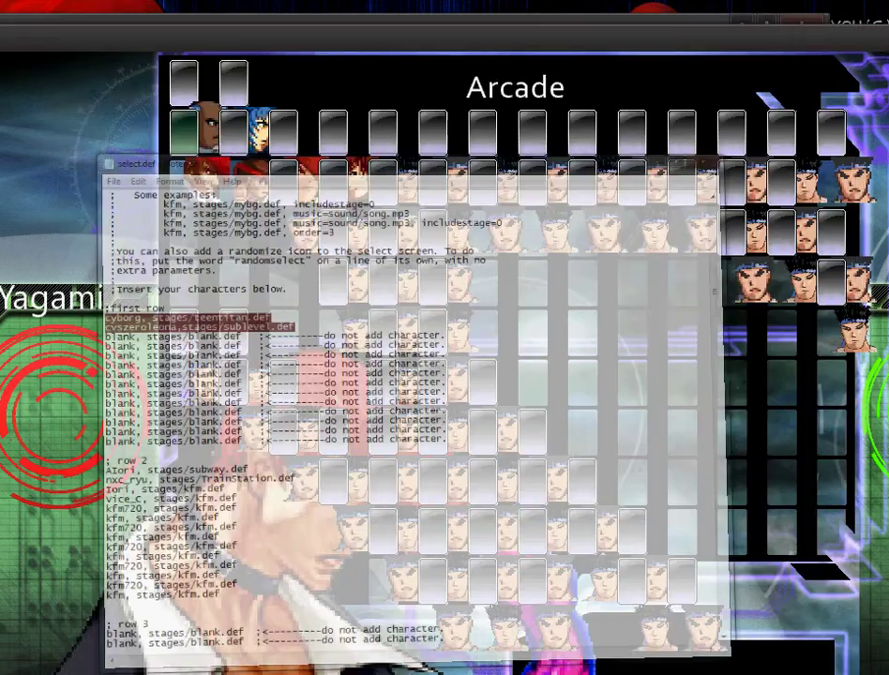
pyautogui.hotkey('alt', 'Tab')
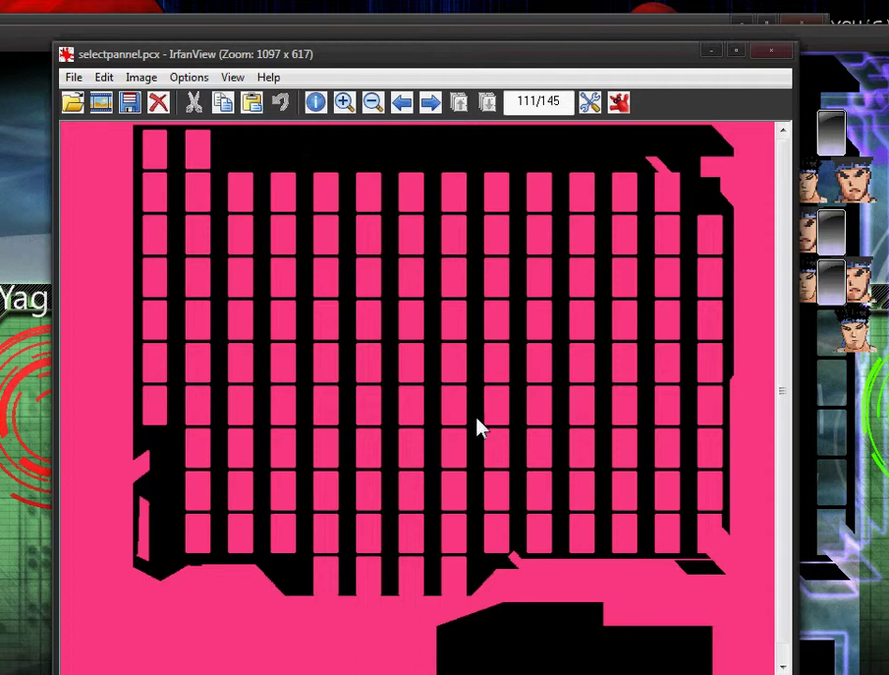
pyautogui.click(711, 53)
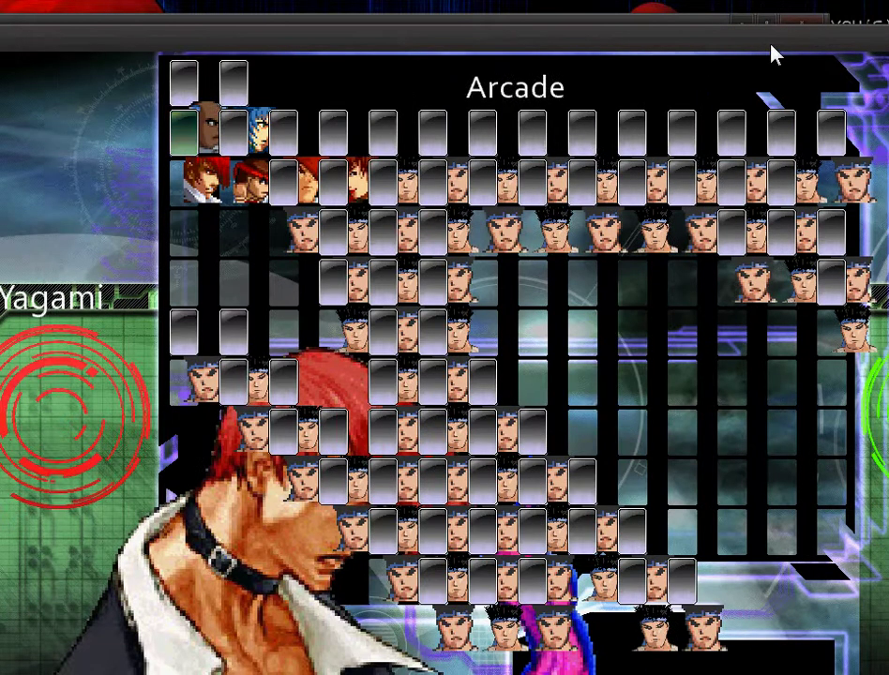
pyautogui.moveTo(774, 55); pyautogui.dragTo(520, 56)
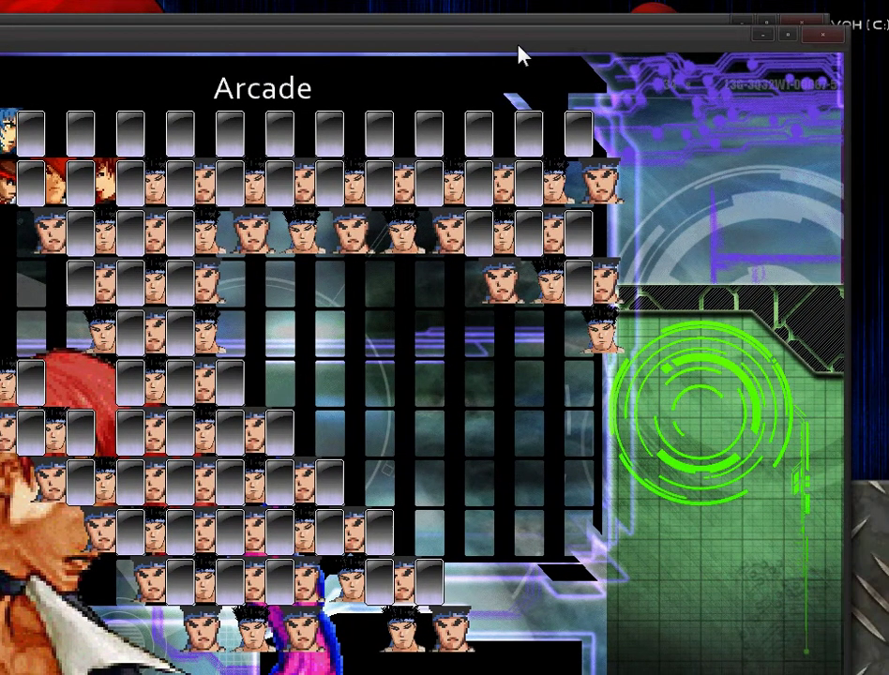
pyautogui.click(826, 36)
pyautogui.moveTo(72, 314); pyautogui.dragTo(105, 321)
# Step: Copy a blank placeholder line and paste it at the end of row 2
pyautogui.rightClick(99, 325)
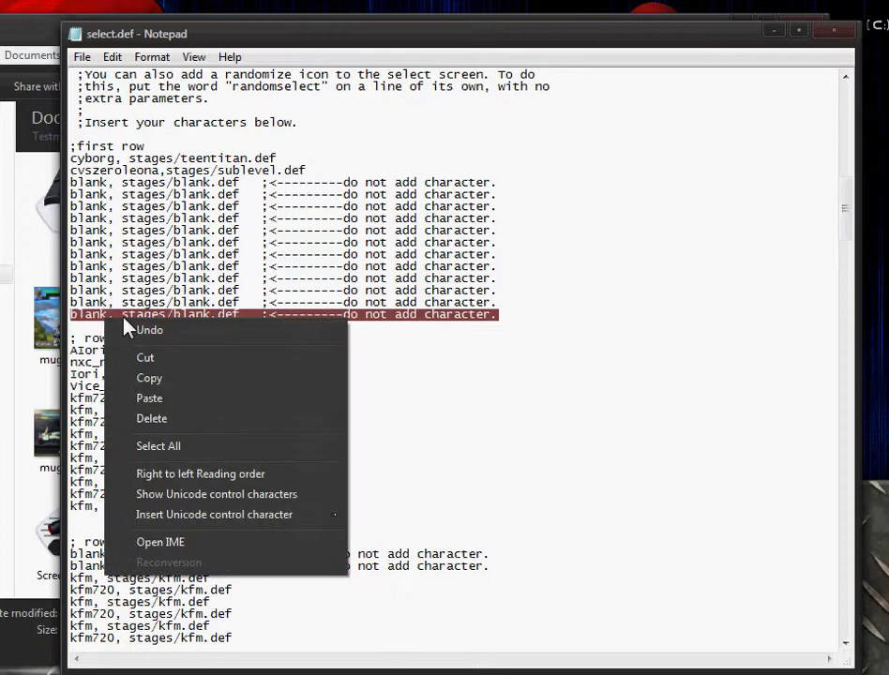
pyautogui.click(183, 382)
pyautogui.scroll(-4, 363, 355)
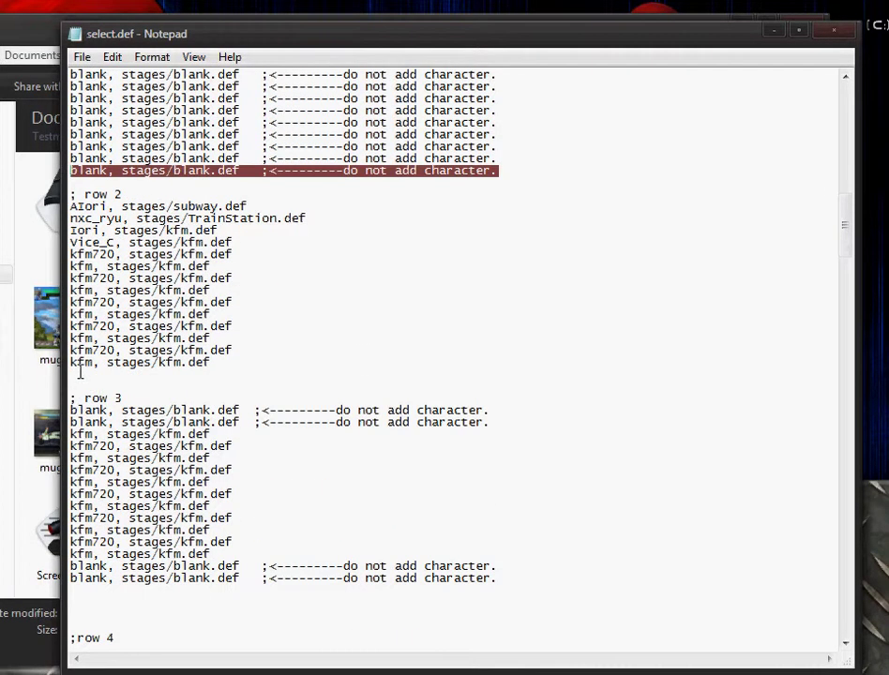
pyautogui.click(79, 373)
pyautogui.rightClick(80, 373)
pyautogui.click(125, 451)
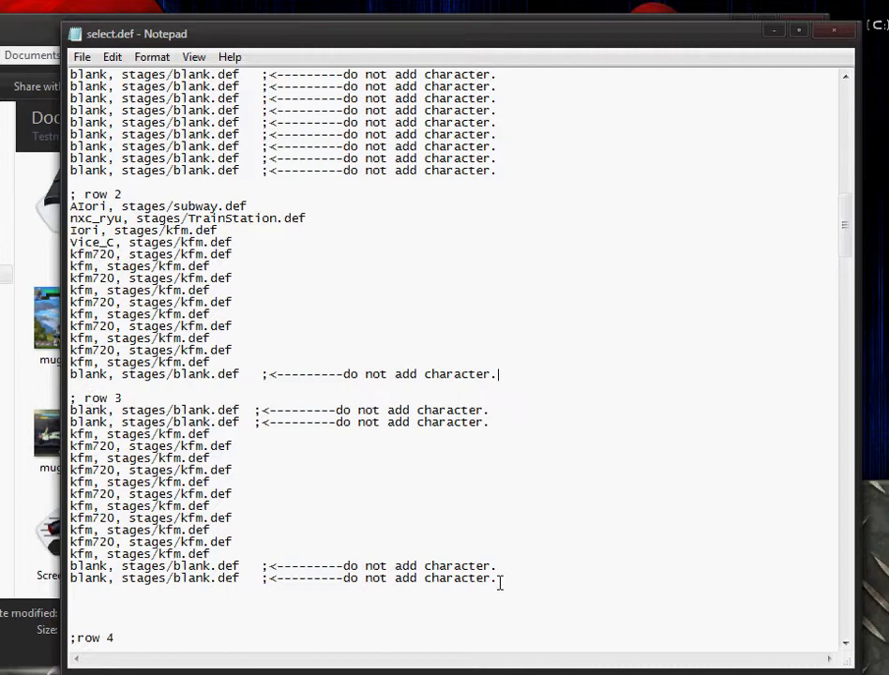
# Step: Cut row 3's two leading and two trailing blank lines
pyautogui.scroll(-3, 212, 294)
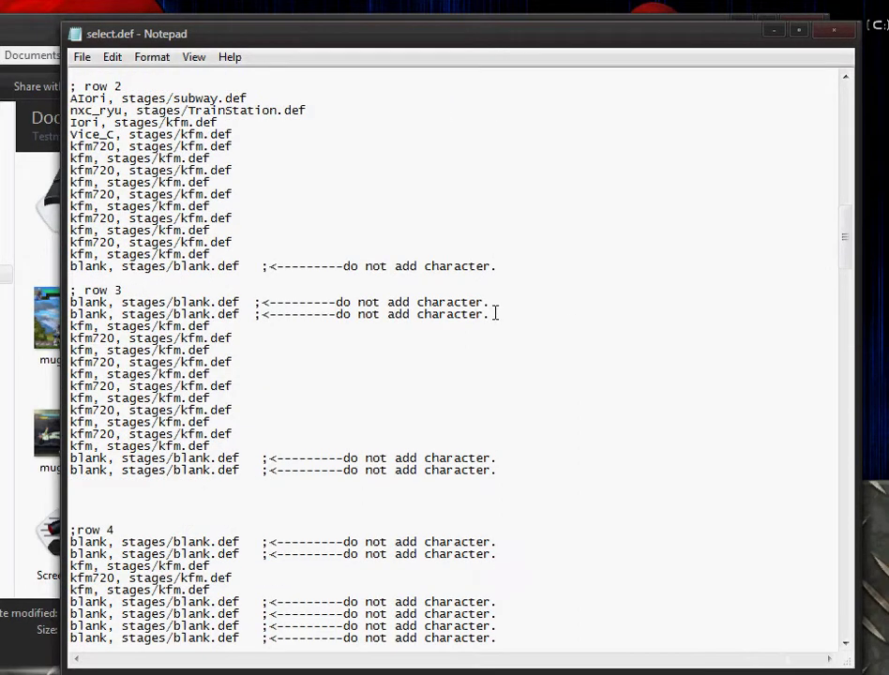
pyautogui.moveTo(490, 314); pyautogui.dragTo(171, 314)
pyautogui.click(328, 342)
pyautogui.moveTo(490, 316); pyautogui.dragTo(71, 302)
pyautogui.rightClick(158, 306)
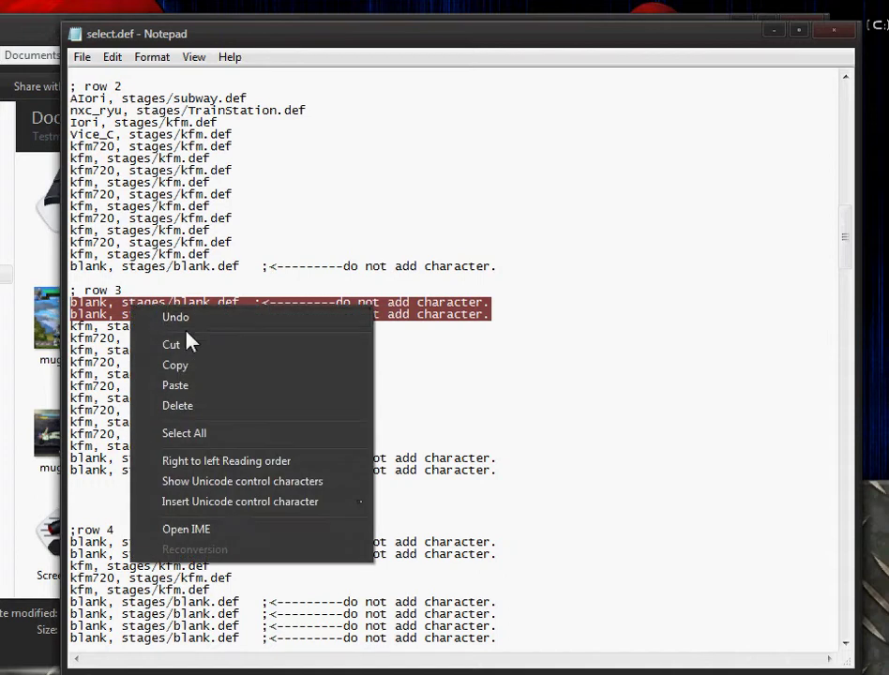
pyautogui.click(178, 343)
pyautogui.moveTo(497, 459); pyautogui.dragTo(70, 447)
pyautogui.rightClick(171, 448)
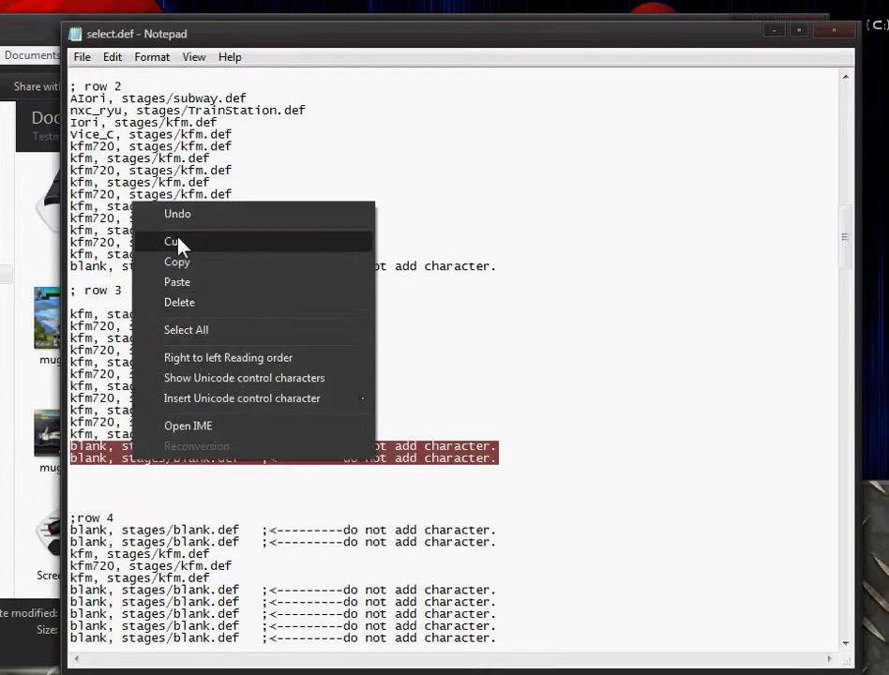
pyautogui.click(234, 242)
# Step: Paste three kfm lines into row 3's empty line to complete the row
pyautogui.moveTo(212, 436); pyautogui.dragTo(71, 411)
pyautogui.rightClick(154, 422)
pyautogui.click(197, 481)
pyautogui.click(82, 448)
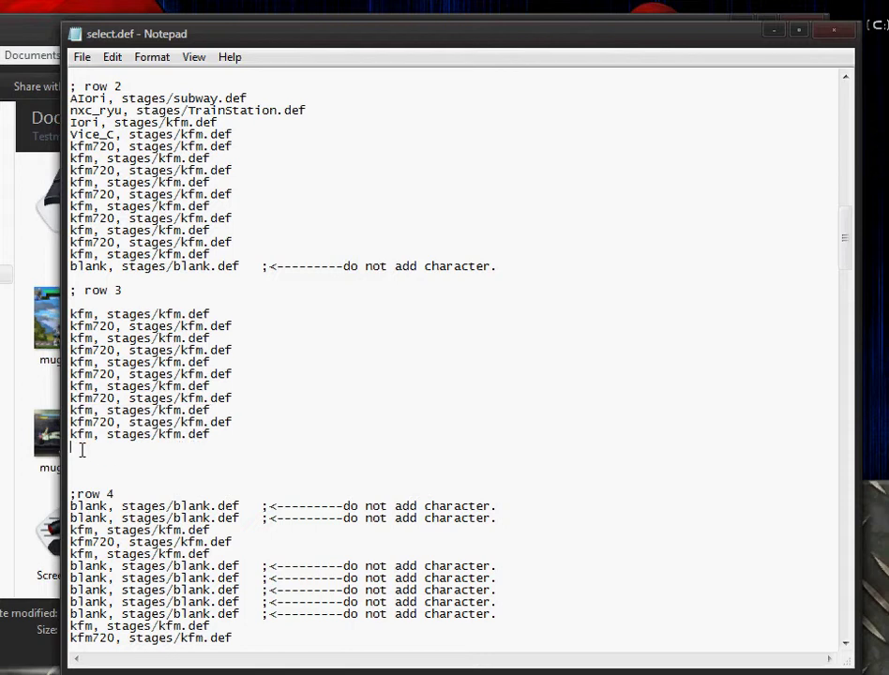
pyautogui.rightClick(82, 447)
pyautogui.click(131, 273)
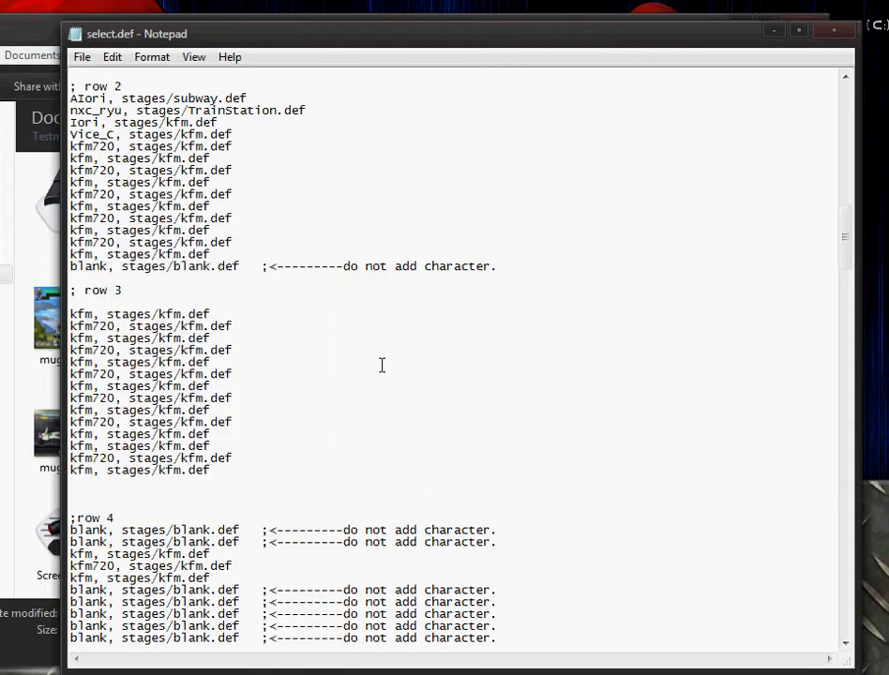
pyautogui.scroll(-4, 382, 365)
pyautogui.scroll(-4, 441, 364)
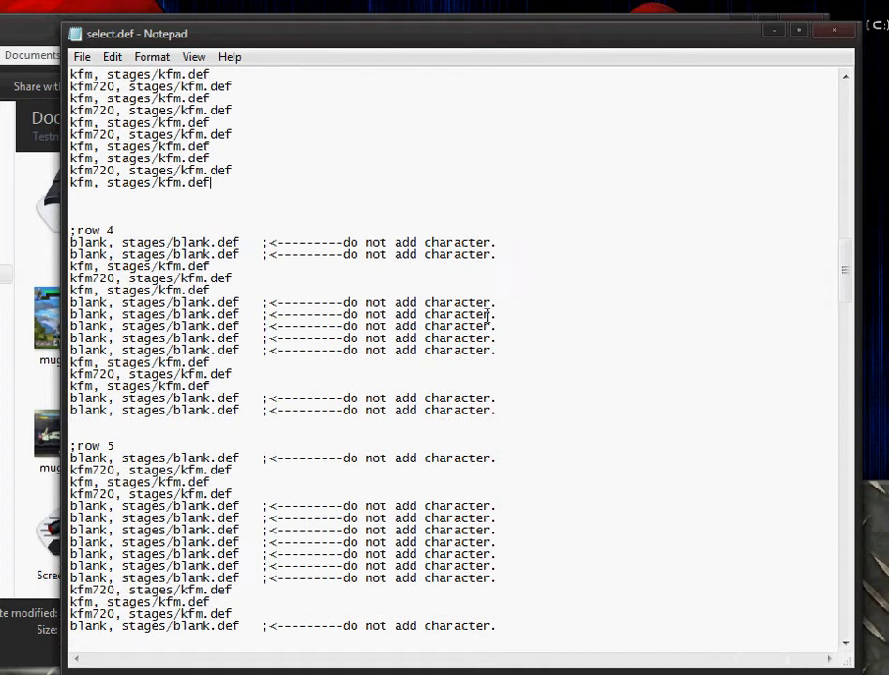
pyautogui.scroll(3, 484, 313)
pyautogui.moveTo(511, 526); pyautogui.dragTo(72, 341)
# Step: Replace row 4's old entries with a copy of row 3's kfm and kfm720 lines
pyautogui.rightClick(224, 405)
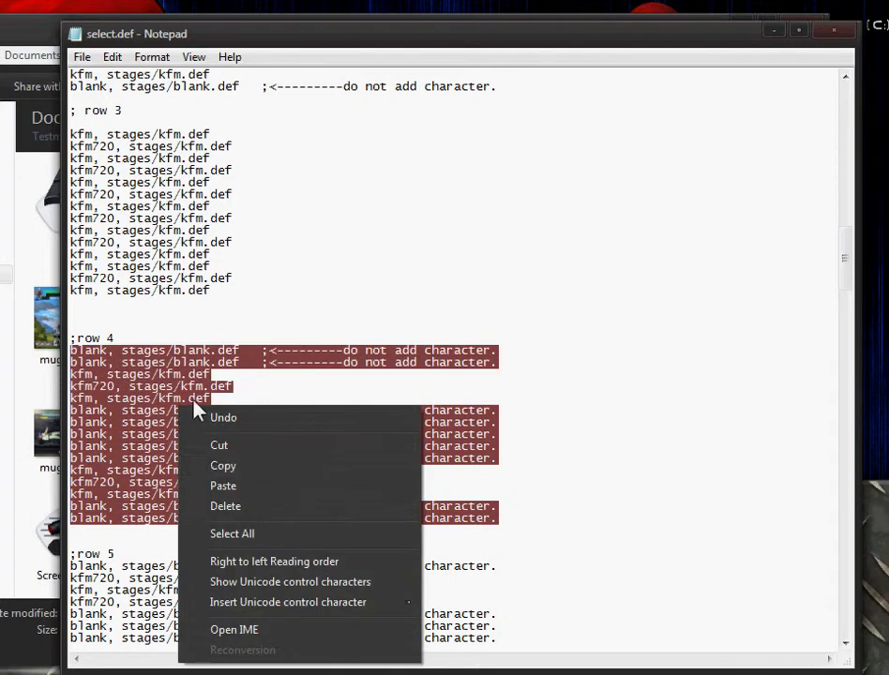
pyautogui.click(233, 456)
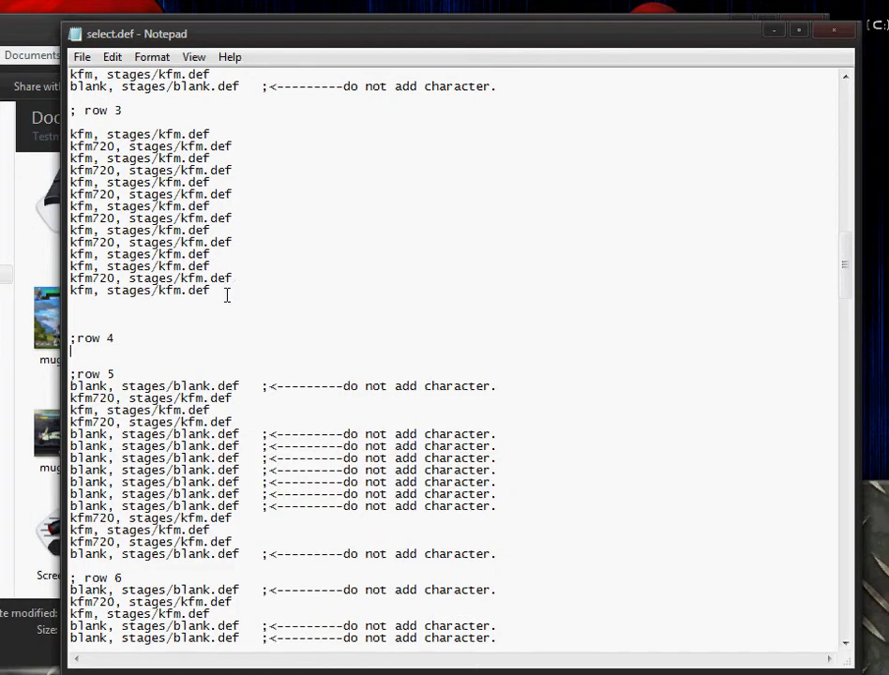
pyautogui.moveTo(226, 294); pyautogui.dragTo(71, 134)
pyautogui.rightClick(134, 162)
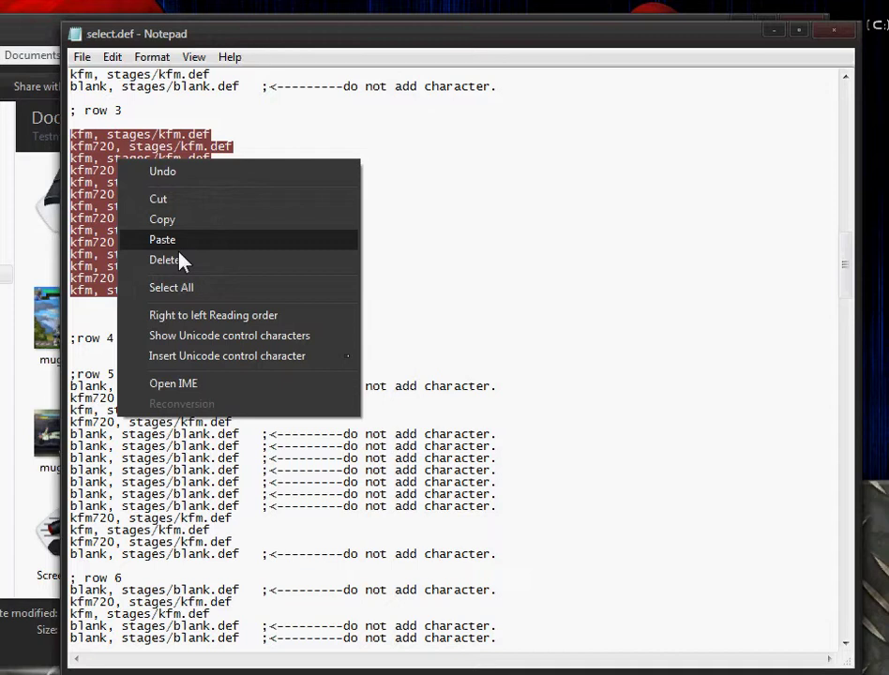
pyautogui.click(229, 220)
pyautogui.click(81, 354)
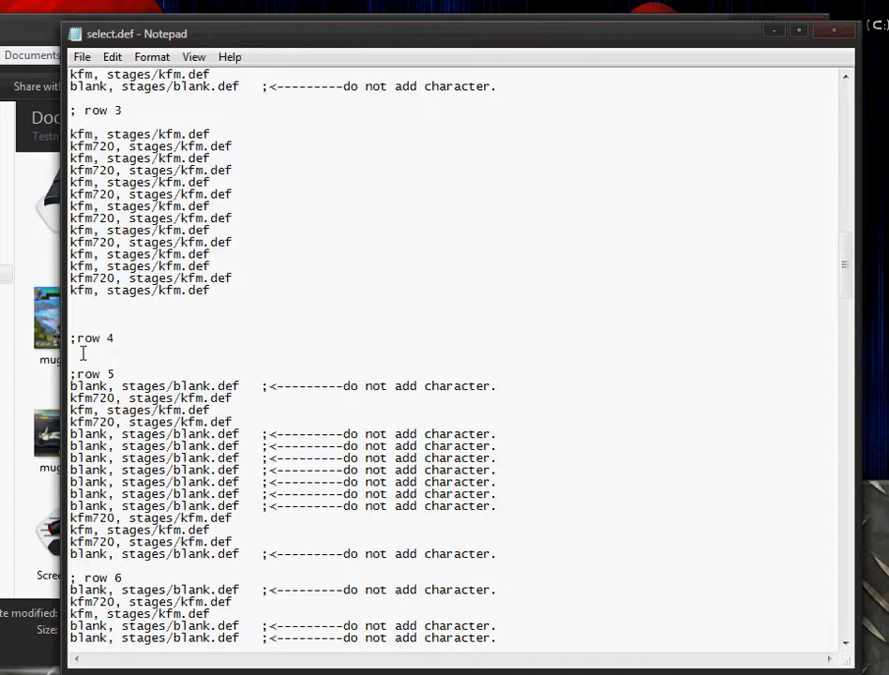
pyautogui.press('Return')
pyautogui.press('Return')
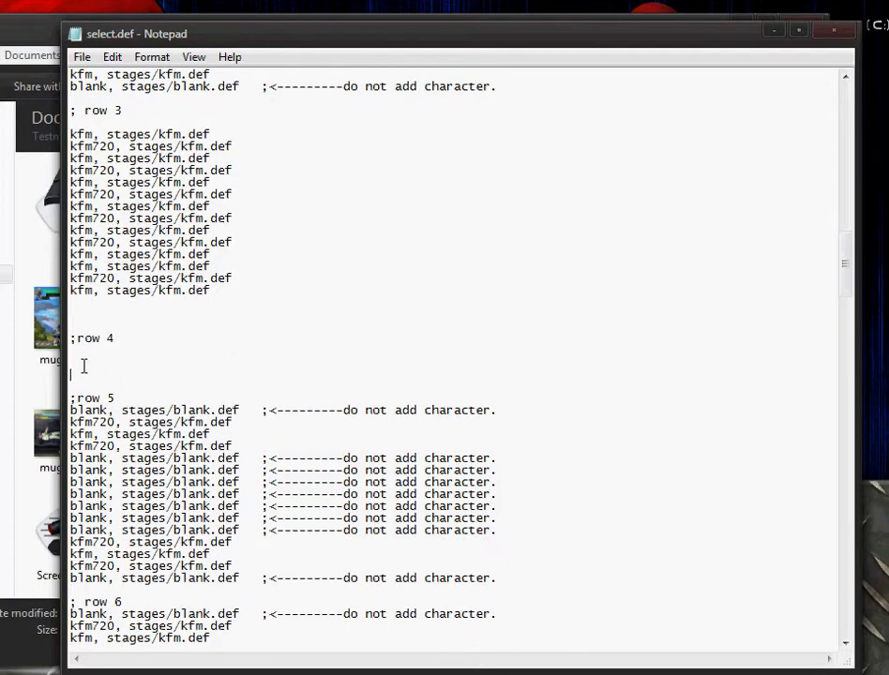
pyautogui.rightClick(79, 360)
pyautogui.click(143, 439)
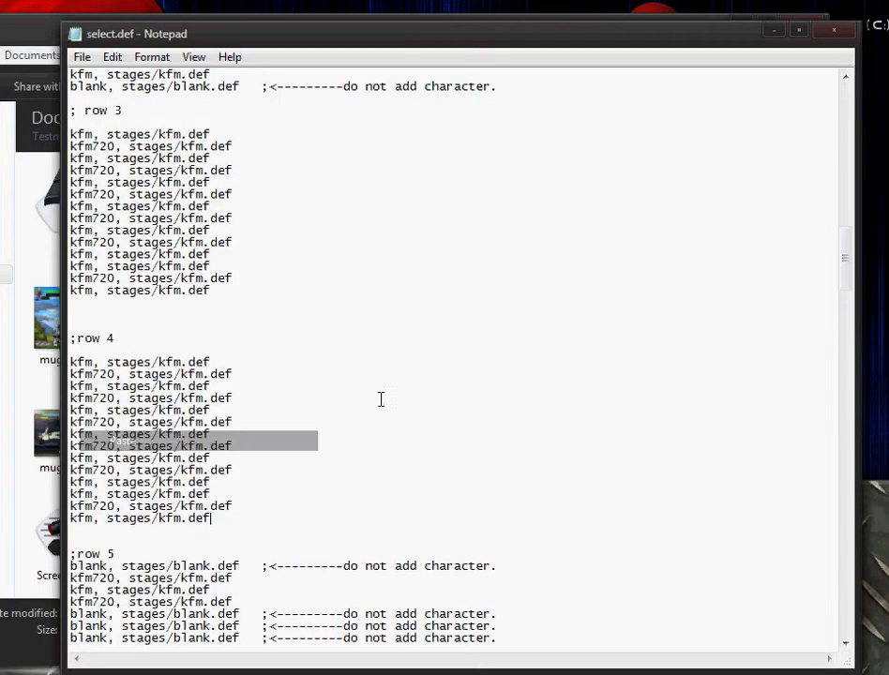
# Step: Paste the same kfm and kfm720 entries under the ;row 5 heading
pyautogui.scroll(-4, 491, 396)
pyautogui.scroll(-5, 491, 395)
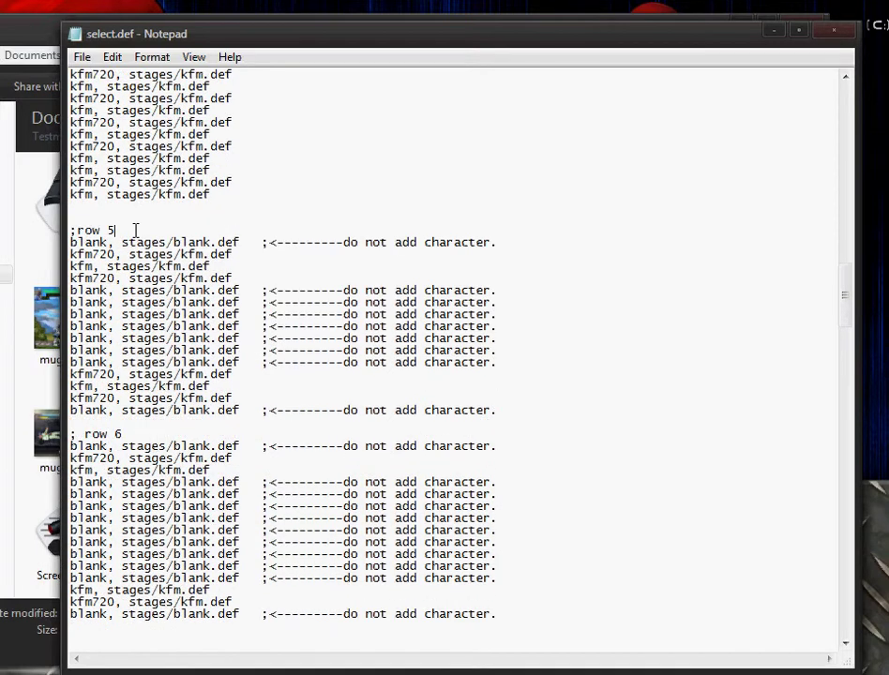
pyautogui.click(136, 230)
pyautogui.press('Return')
pyautogui.press('Return')
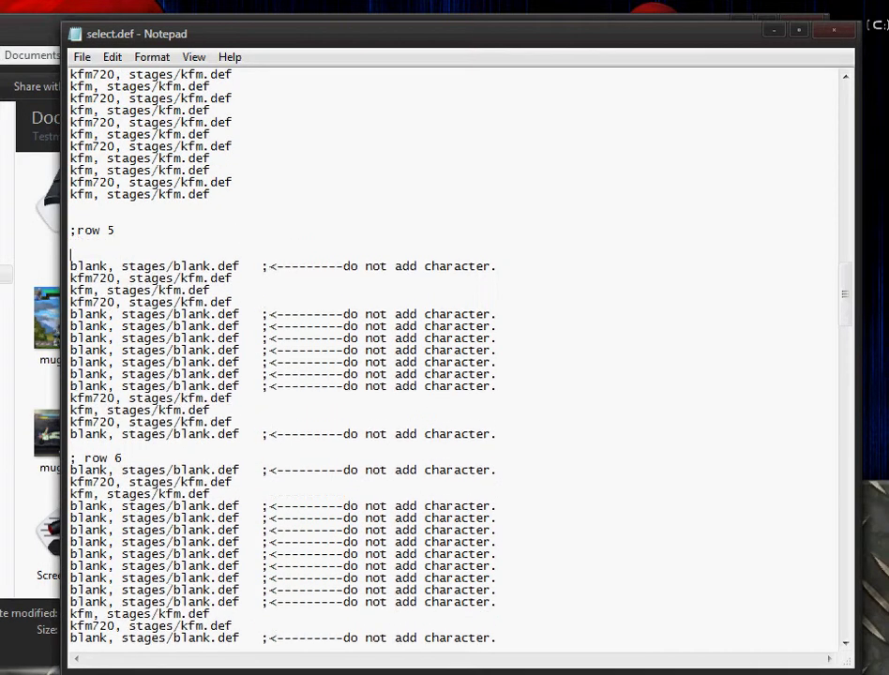
pyautogui.rightClick(89, 248)
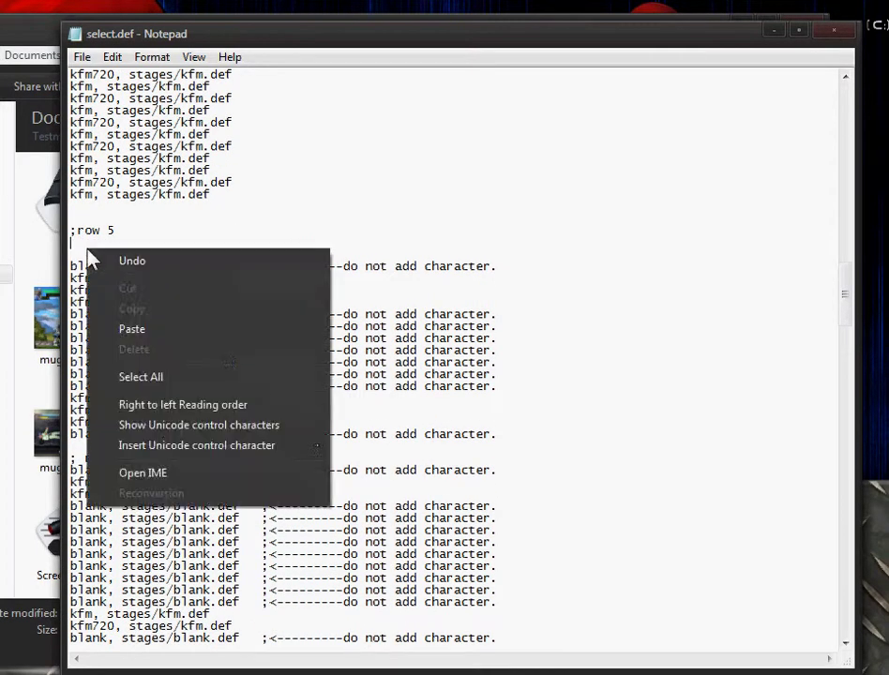
pyautogui.click(137, 330)
# Step: Cut row 5's old blank-filled entries and glance at the panel image
pyautogui.moveTo(503, 594); pyautogui.dragTo(56, 424)
pyautogui.rightClick(132, 437)
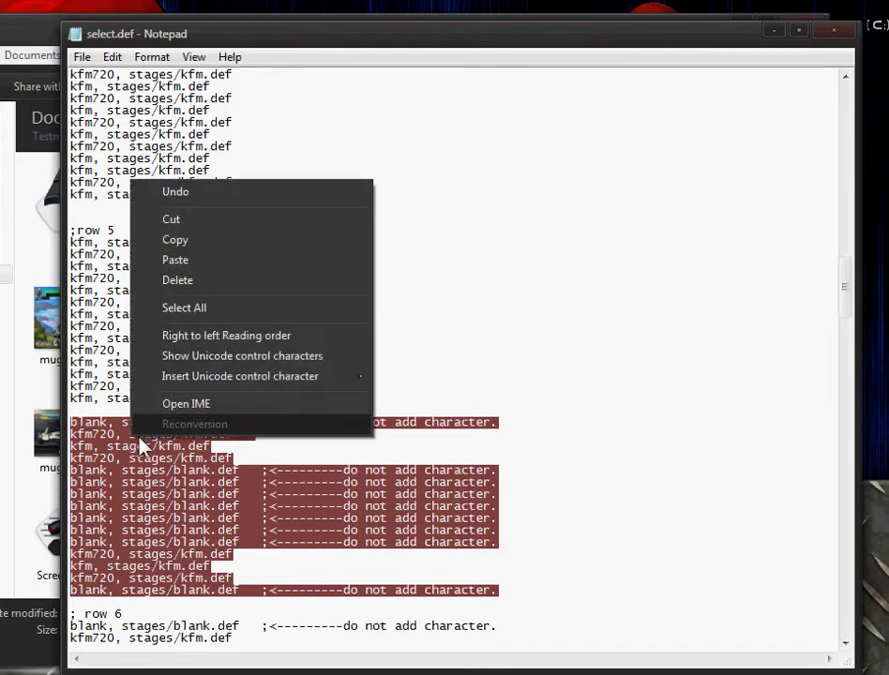
pyautogui.click(172, 220)
pyautogui.hotkey('alt', 'Tab')
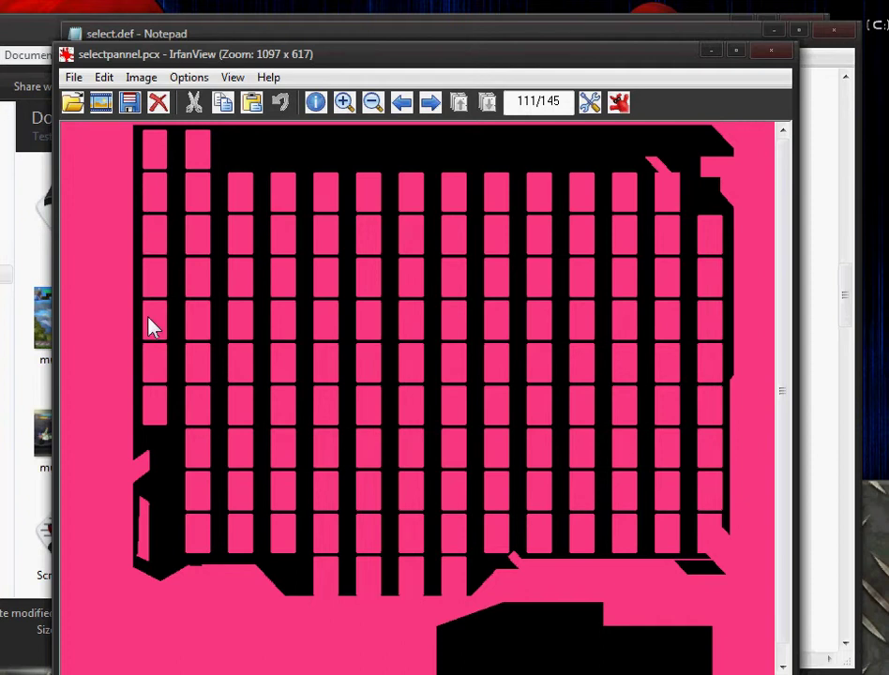
pyautogui.click(712, 50)
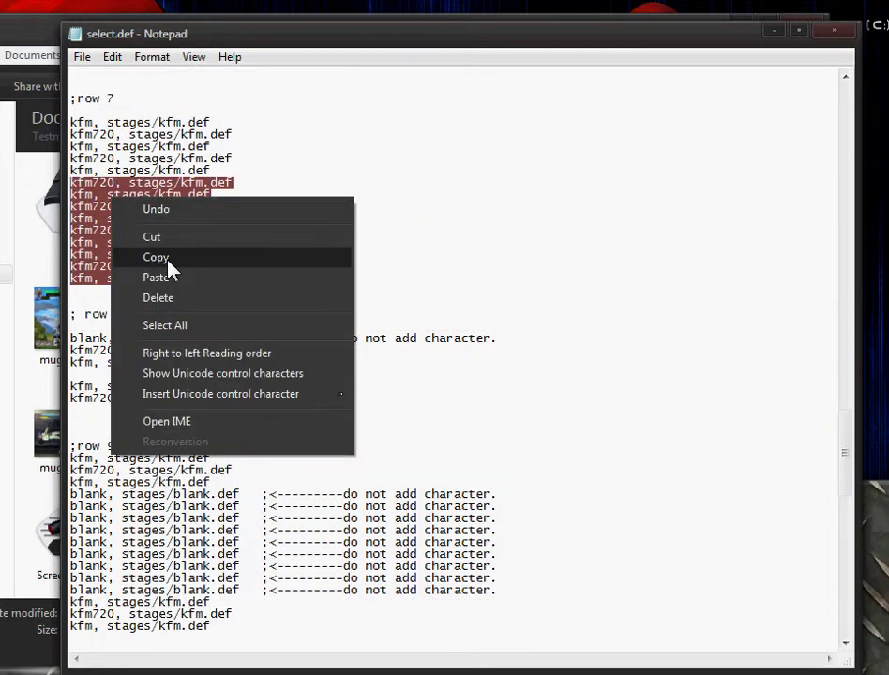
# Step: Paste row 7's entries into row 8's empty line
pyautogui.click(168, 257)
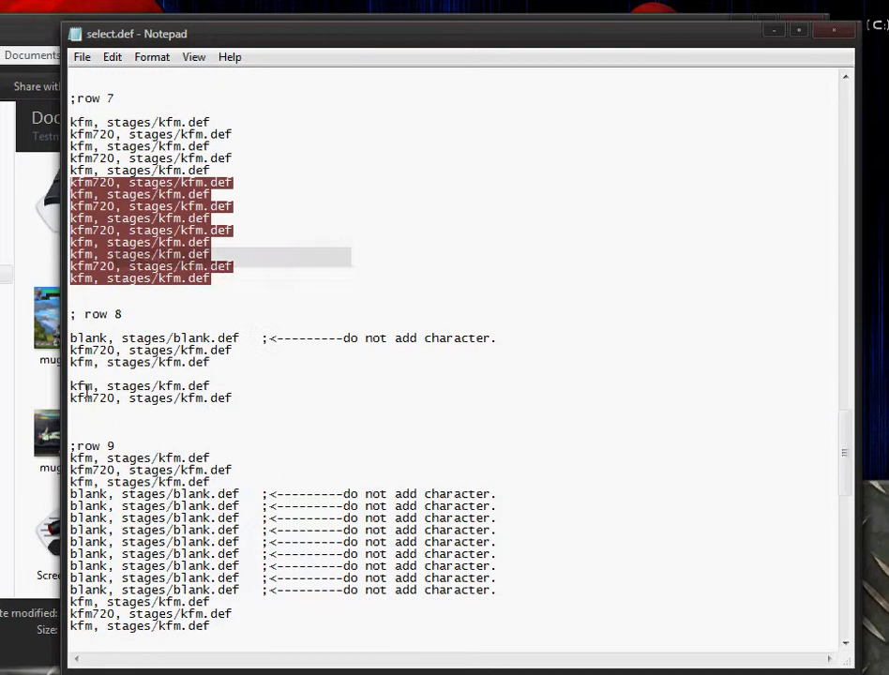
pyautogui.scroll(-1, 83, 374)
pyautogui.click(83, 375)
pyautogui.rightClick(83, 374)
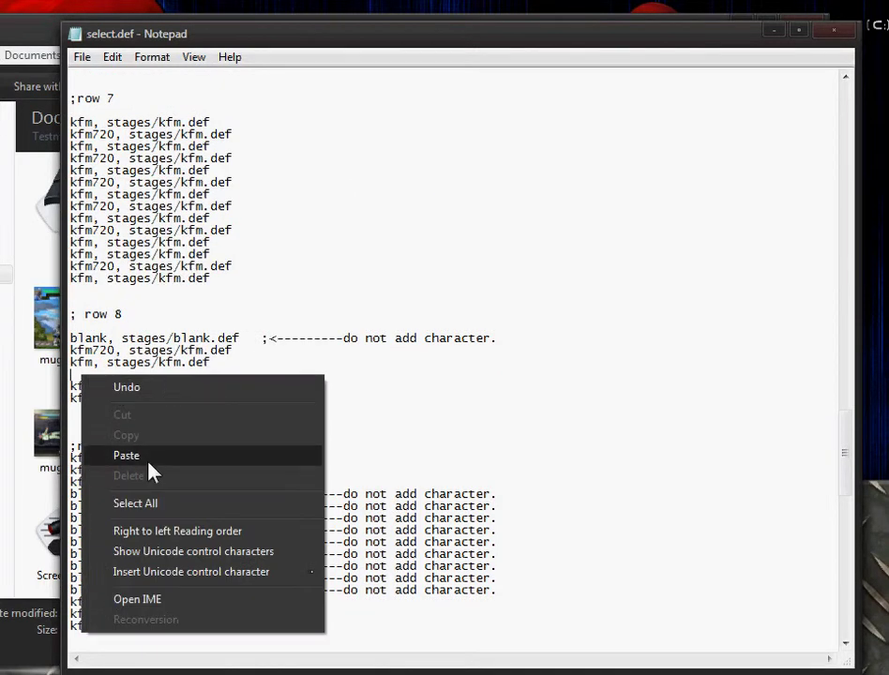
pyautogui.click(147, 459)
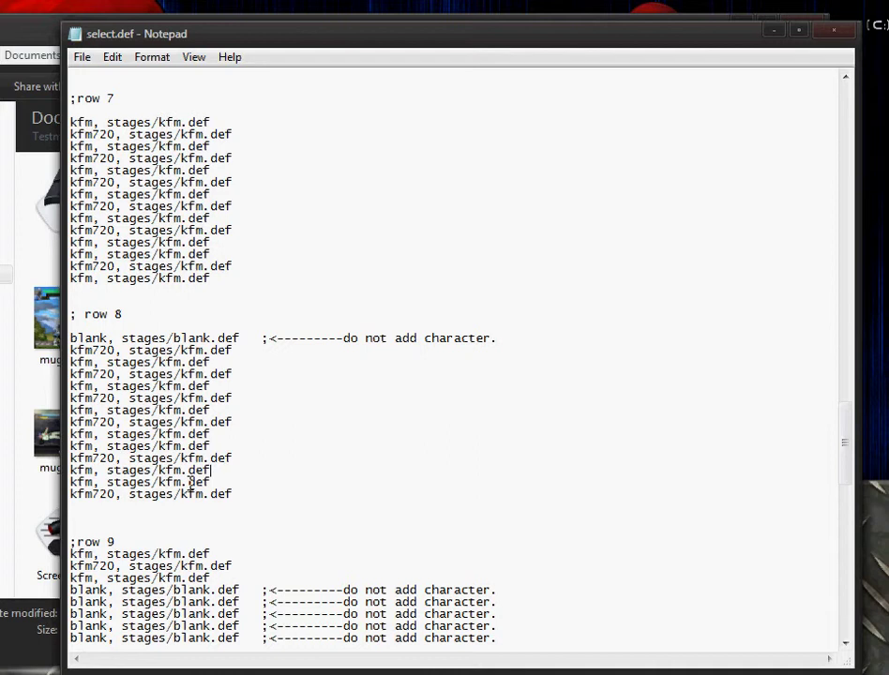
# Step: Cut row 10's old entries from select.def
pyautogui.scroll(-10, 183, 474)
pyautogui.scroll(8, 332, 363)
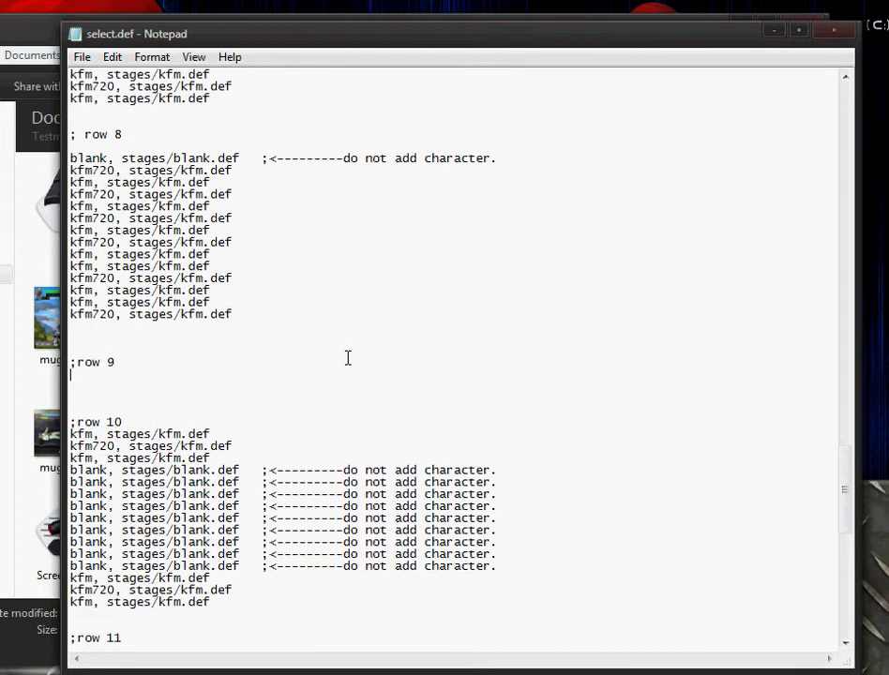
pyautogui.scroll(-4, 347, 359)
pyautogui.moveTo(222, 458); pyautogui.dragTo(72, 291)
pyautogui.rightClick(128, 302)
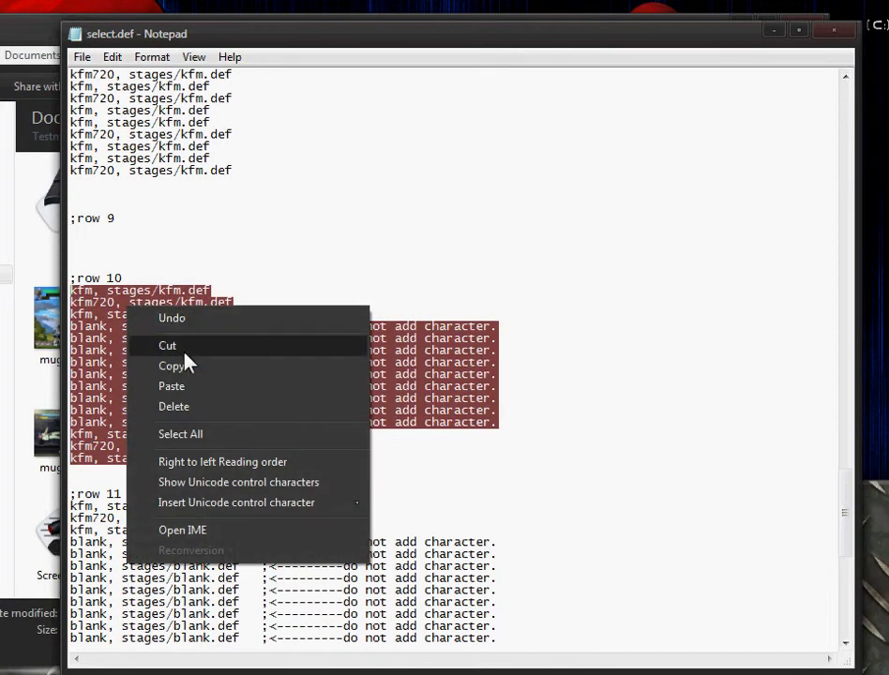
pyautogui.click(184, 350)
# Step: Copy row 8's entries and paste them under the ;row 9 heading
pyautogui.scroll(4, 412, 311)
pyautogui.scroll(1, 412, 311)
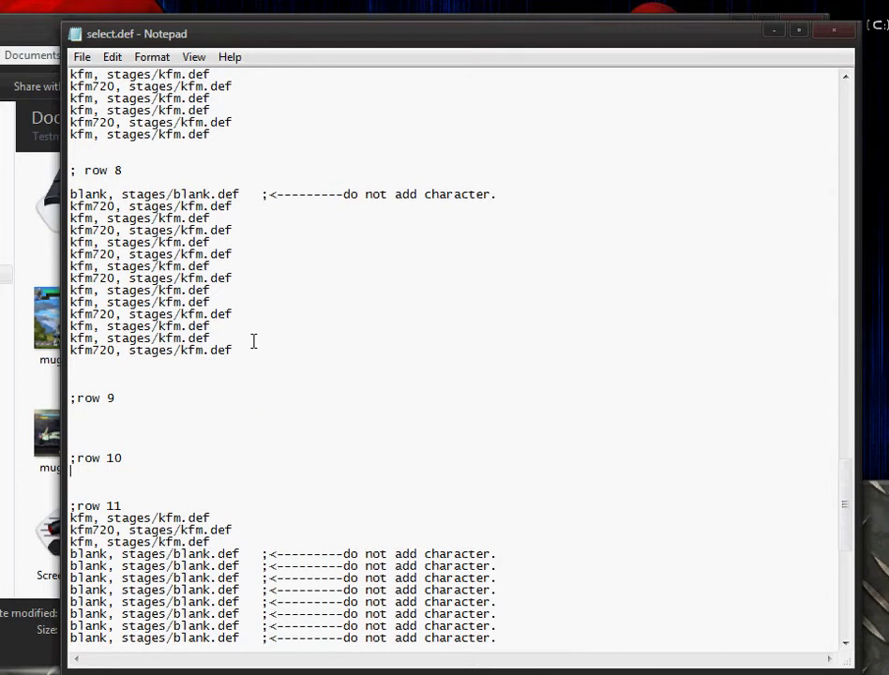
pyautogui.moveTo(248, 361); pyautogui.dragTo(69, 195)
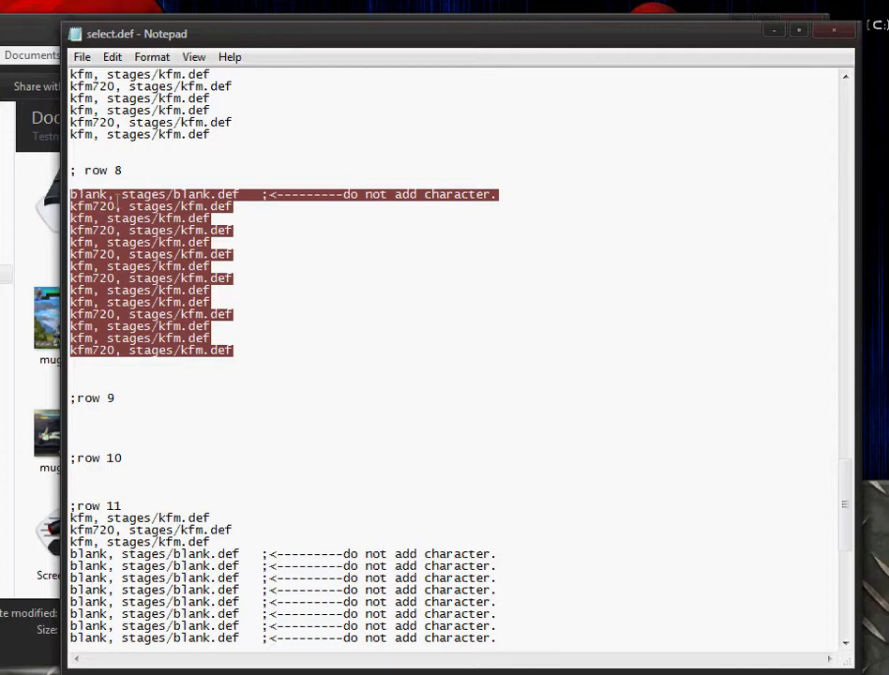
pyautogui.rightClick(126, 195)
pyautogui.click(172, 264)
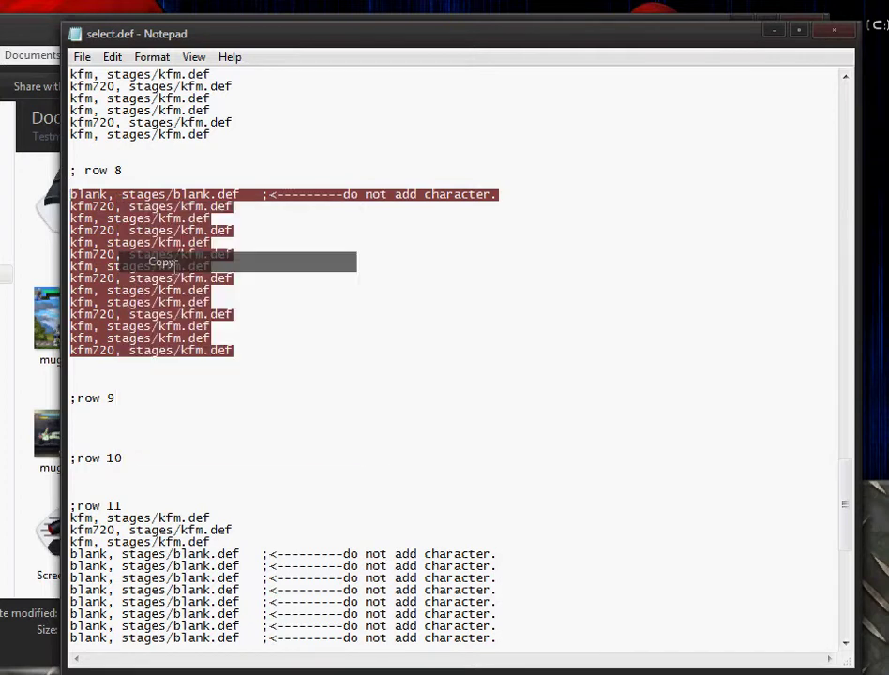
pyautogui.click(83, 417)
pyautogui.rightClick(80, 417)
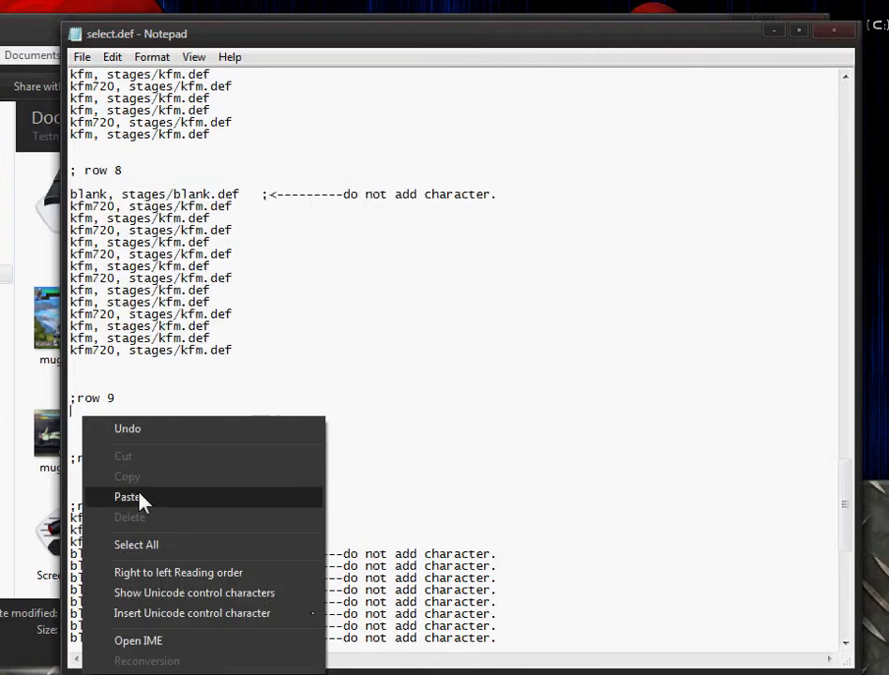
pyautogui.click(139, 500)
# Step: Paste the 14-line block into row 10 and add empty lines after the ;row 10 and ;row 9 headings
pyautogui.scroll(-4, 276, 375)
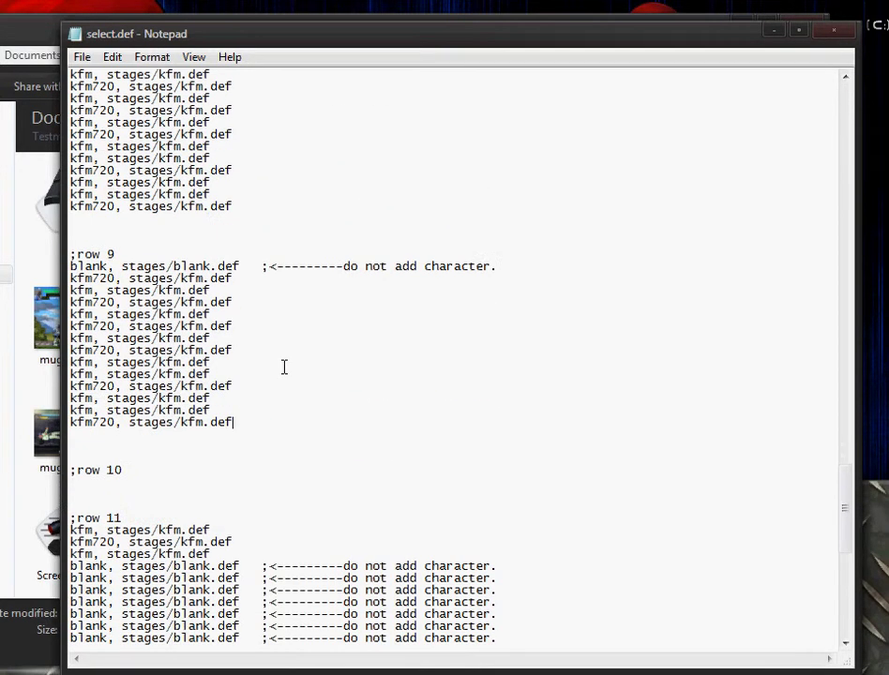
pyautogui.rightClick(76, 484)
pyautogui.click(123, 312)
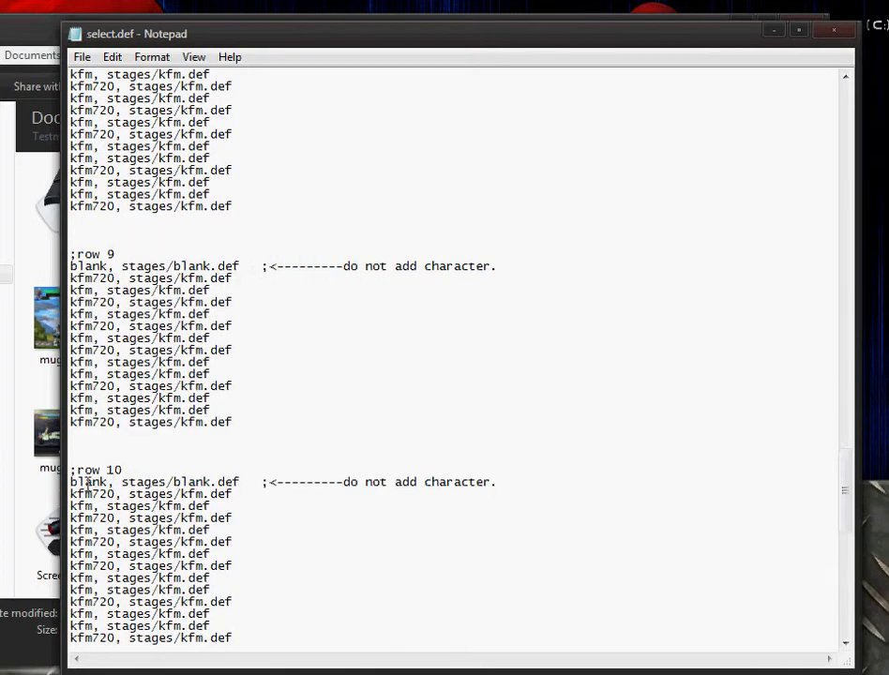
pyautogui.press('Return')
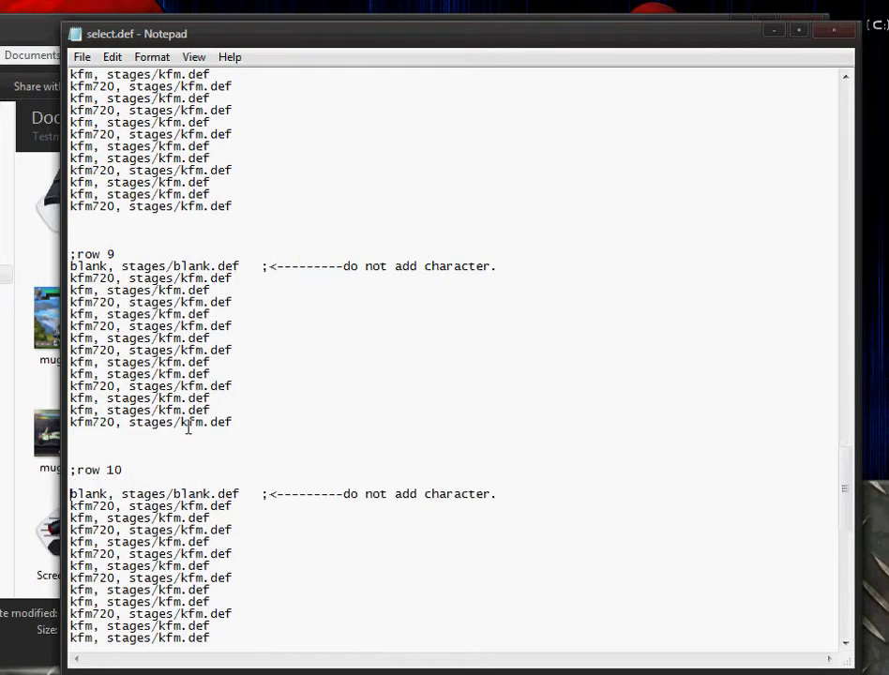
pyautogui.click(71, 266)
pyautogui.press('Return')
pyautogui.hotkey('alt', 'Tab')
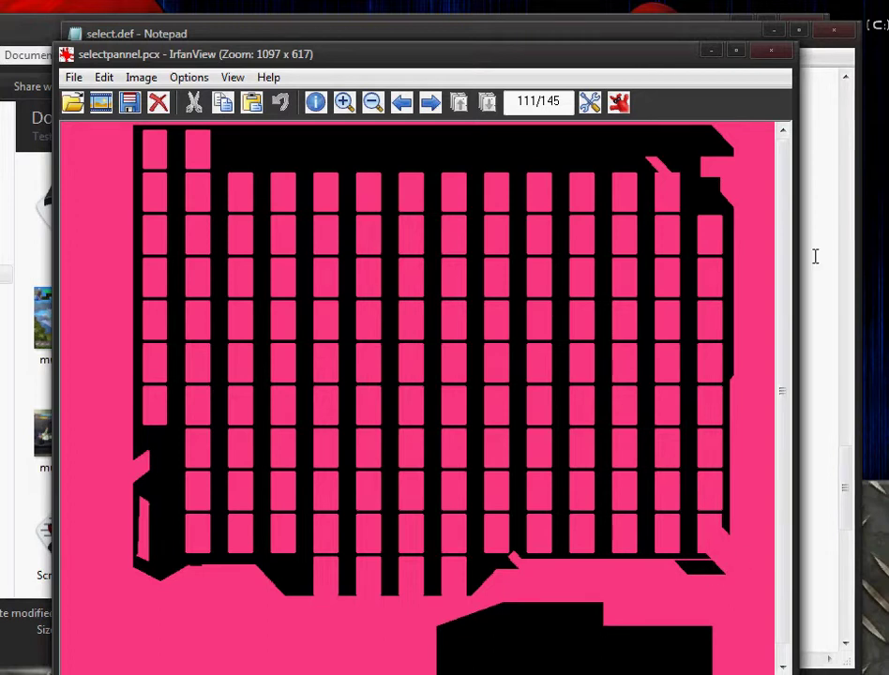
# Step: Delete the extra empty lines above [ExtraStages] in select.def and save the file
pyautogui.click(710, 52)
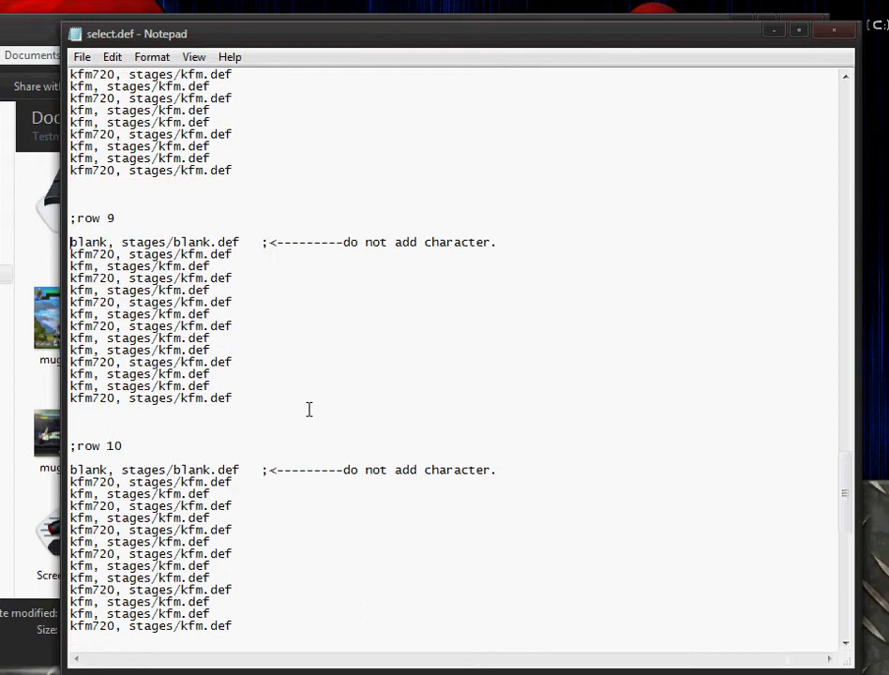
pyautogui.scroll(-10, 307, 411)
pyautogui.scroll(-1, 321, 411)
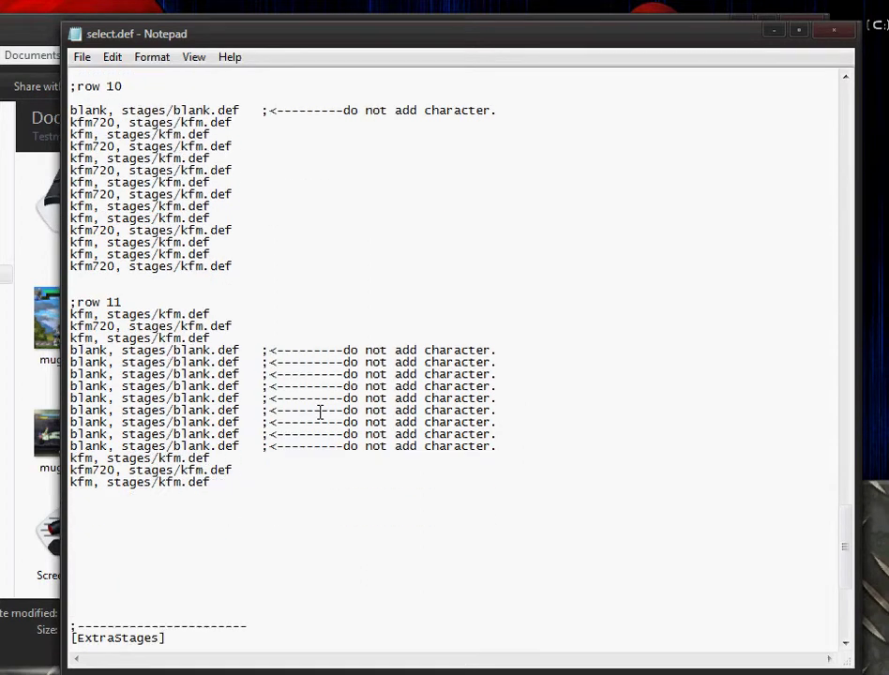
pyautogui.scroll(15, 375, 399)
pyautogui.scroll(20, 399, 395)
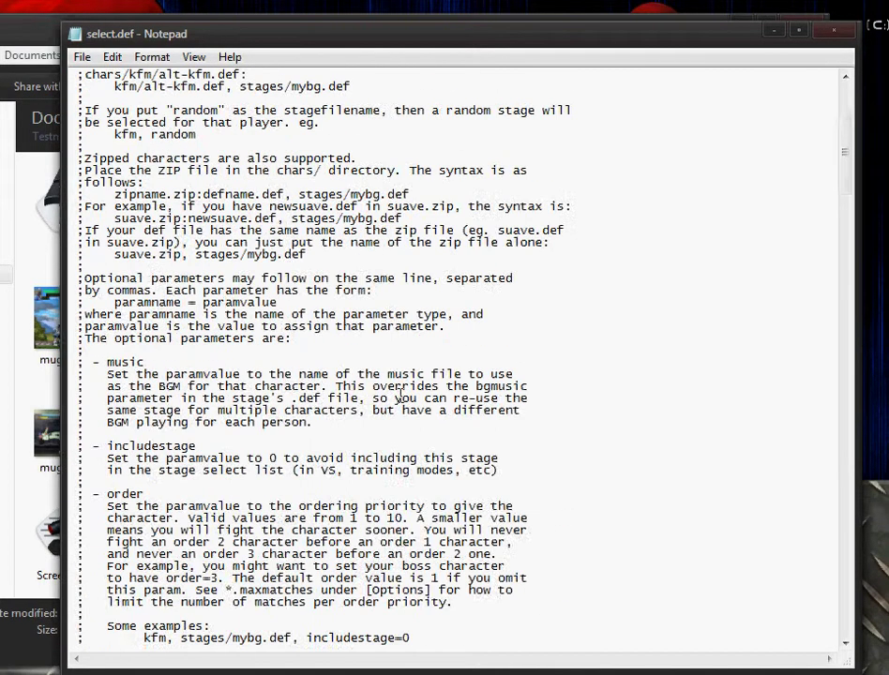
pyautogui.scroll(-20, 427, 338)
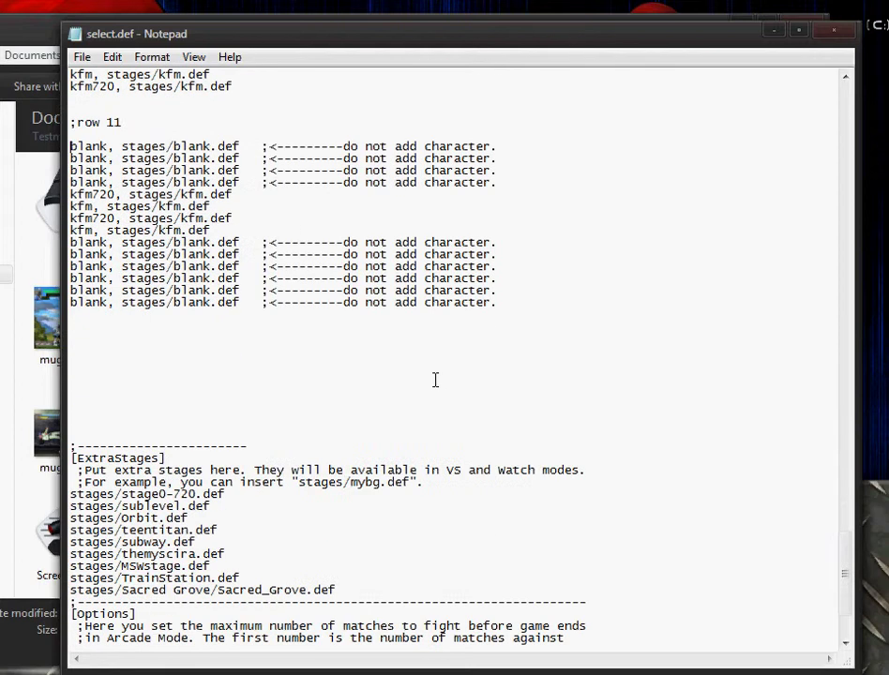
pyautogui.scroll(3, 432, 364)
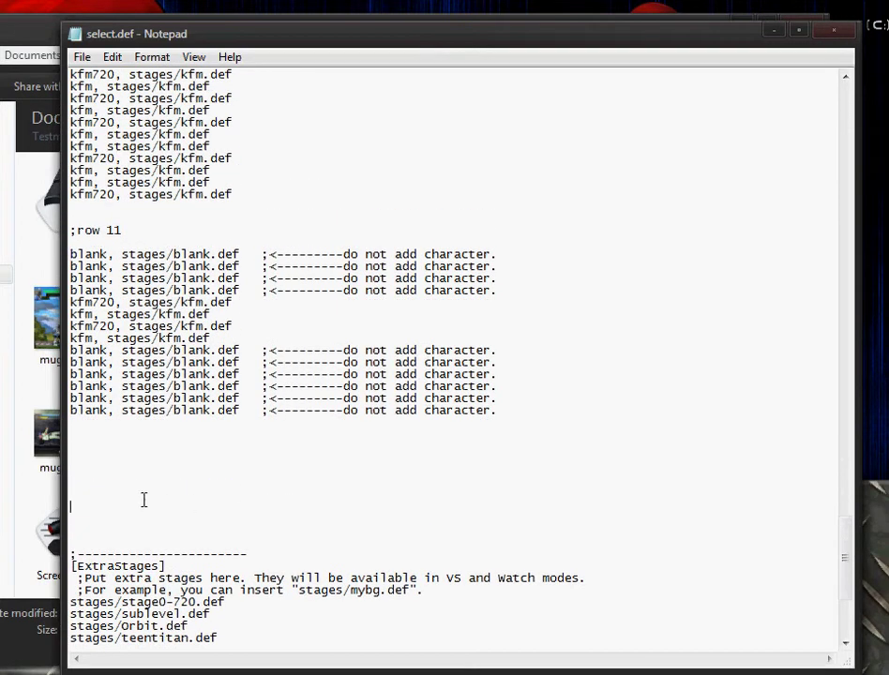
pyautogui.press('BackSpace')
pyautogui.press('BackSpace')
pyautogui.press('BackSpace')
pyautogui.press('BackSpace')
pyautogui.press('BackSpace')
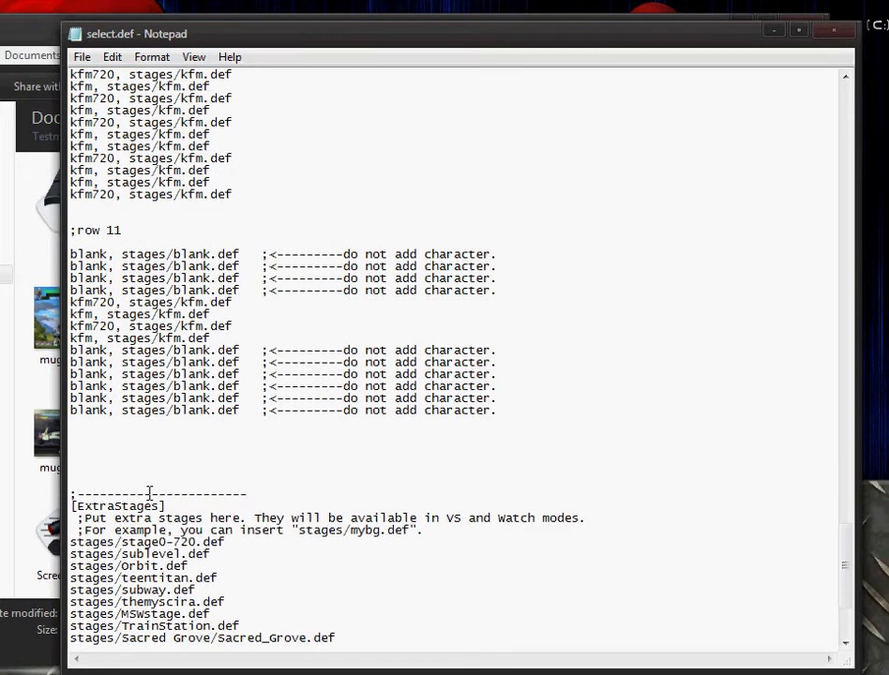
pyautogui.click(81, 56)
pyautogui.click(83, 122)
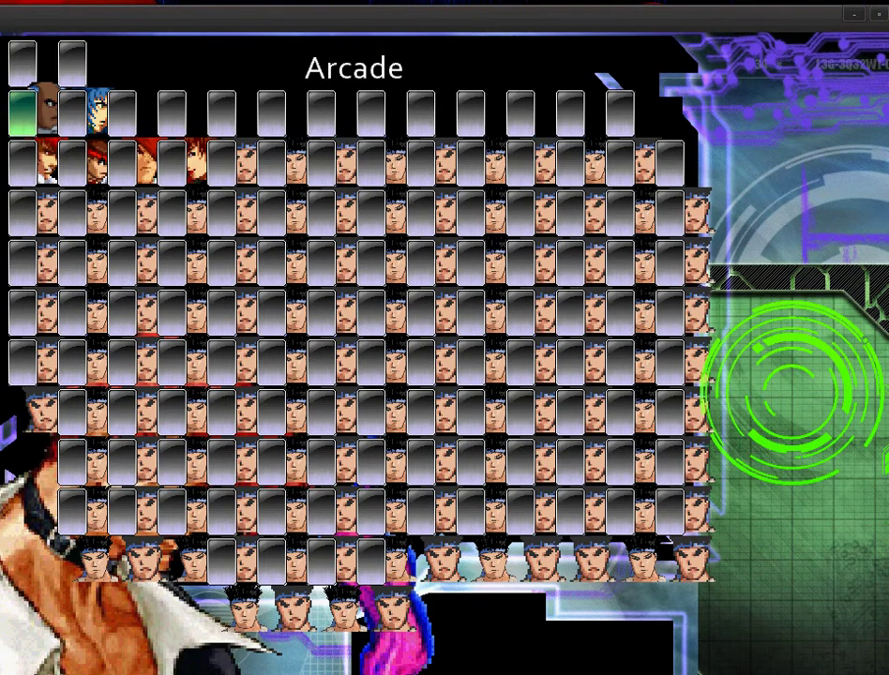
# Step: Check row 9's 13 character lines and blank.def line against the select grid, then exit MUGEN
pyautogui.hotkey('alt', 'Tab')
pyautogui.scroll(-4, 445, 435)
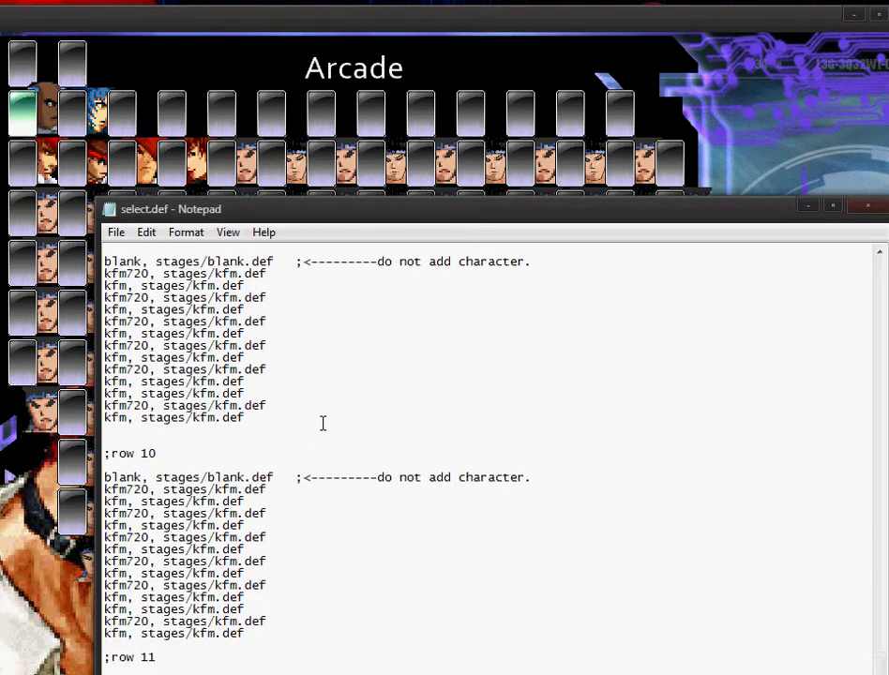
pyautogui.scroll(2, 322, 423)
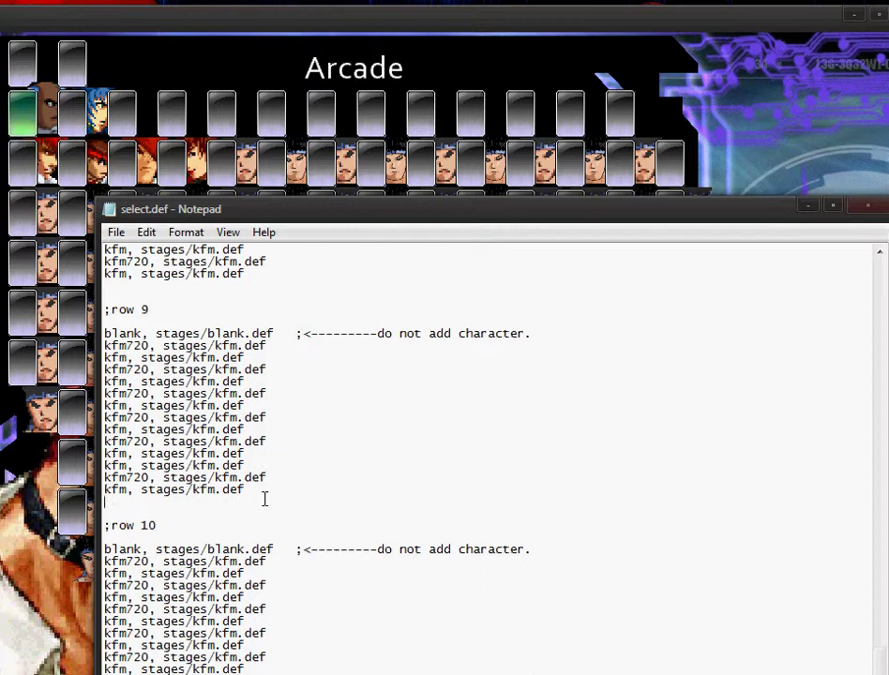
pyautogui.moveTo(264, 499); pyautogui.dragTo(104, 347)
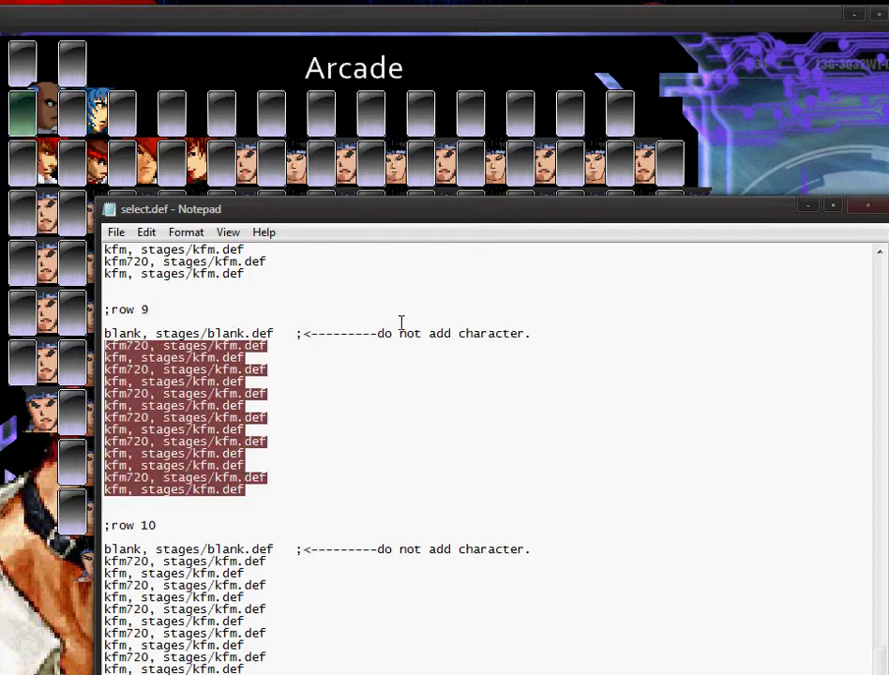
pyautogui.moveTo(281, 333); pyautogui.dragTo(103, 334)
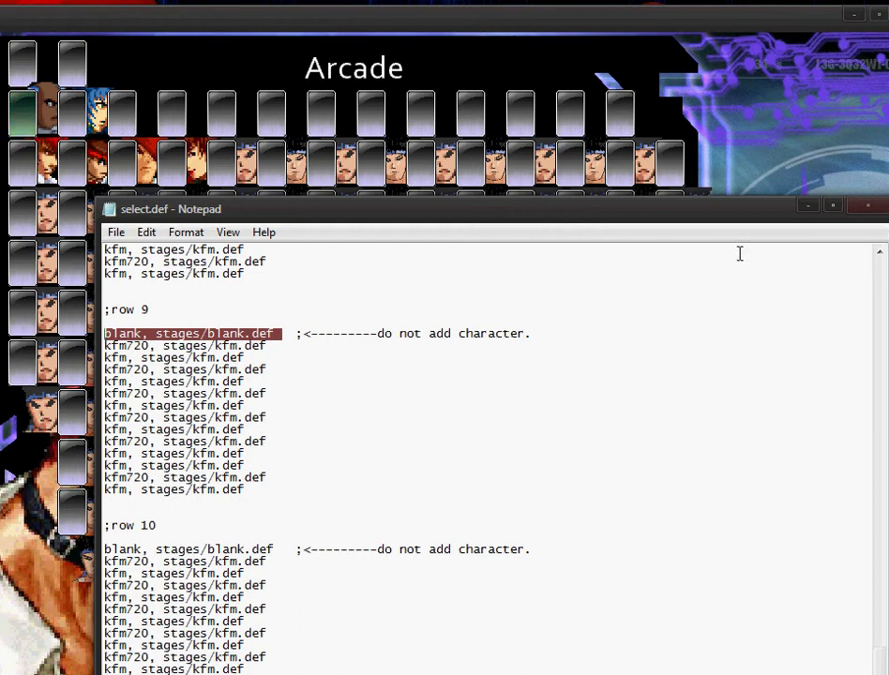
pyautogui.click(808, 205)
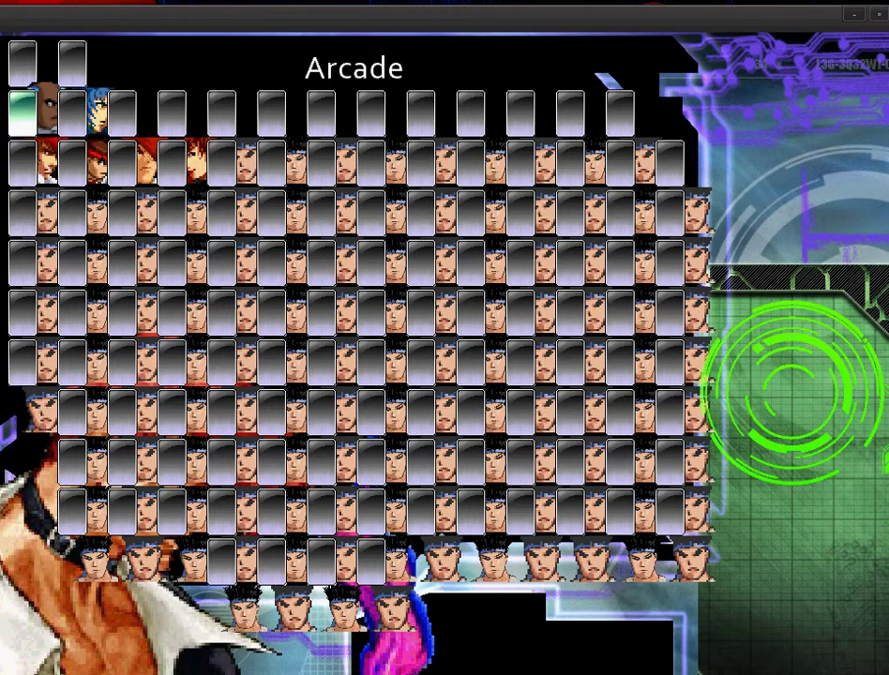
pyautogui.click(851, 13)
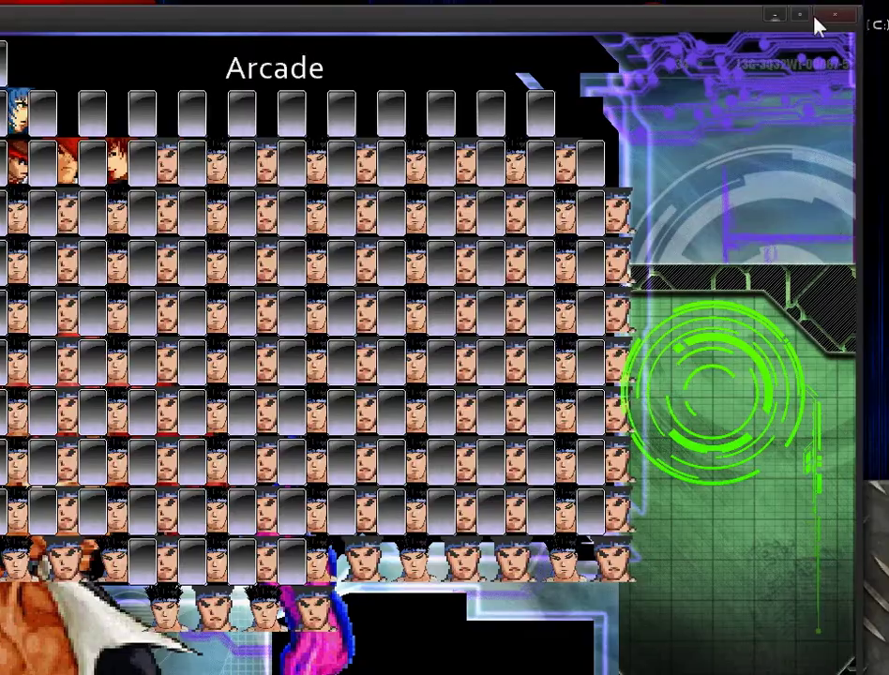
pyautogui.press('Escape')
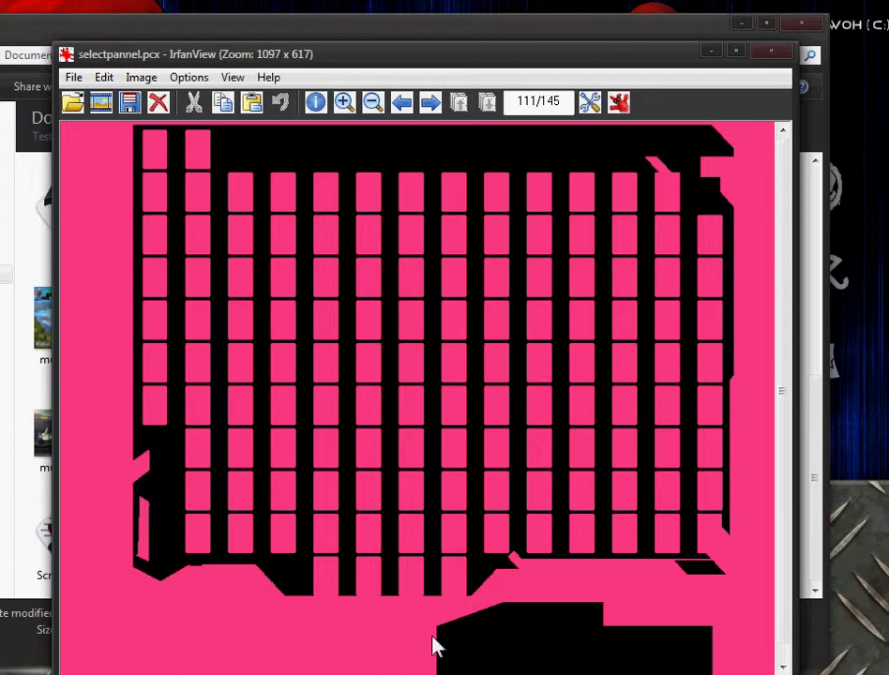
# Step: Check system.def's cell.size value 48,48 against the pink panel image
pyautogui.click(441, 672)
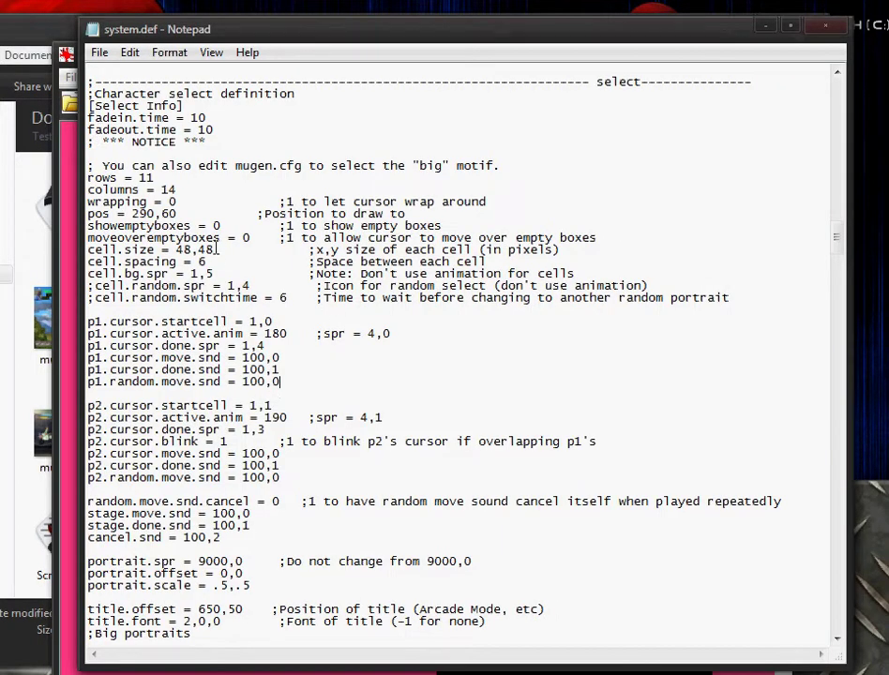
pyautogui.moveTo(222, 250); pyautogui.dragTo(175, 250)
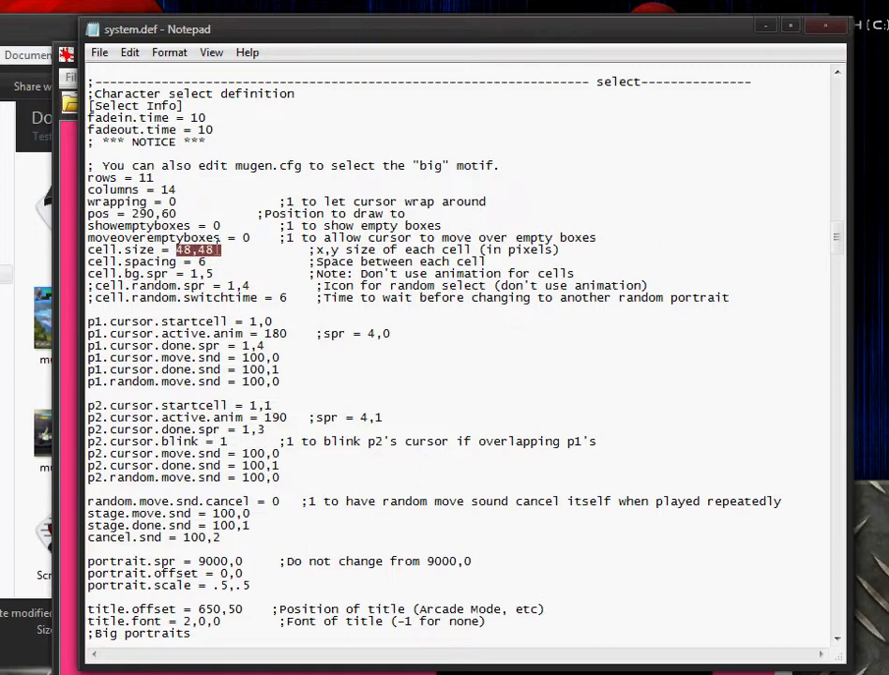
pyautogui.hotkey('shift', 'Right')
pyautogui.hotkey('shift', 'Right')
pyautogui.hotkey('shift', 'Right')
pyautogui.press('Left')
pyautogui.press('Left')
pyautogui.hotkey('shift', 'Left')
pyautogui.hotkey('shift', 'Left')
pyautogui.click(763, 36)
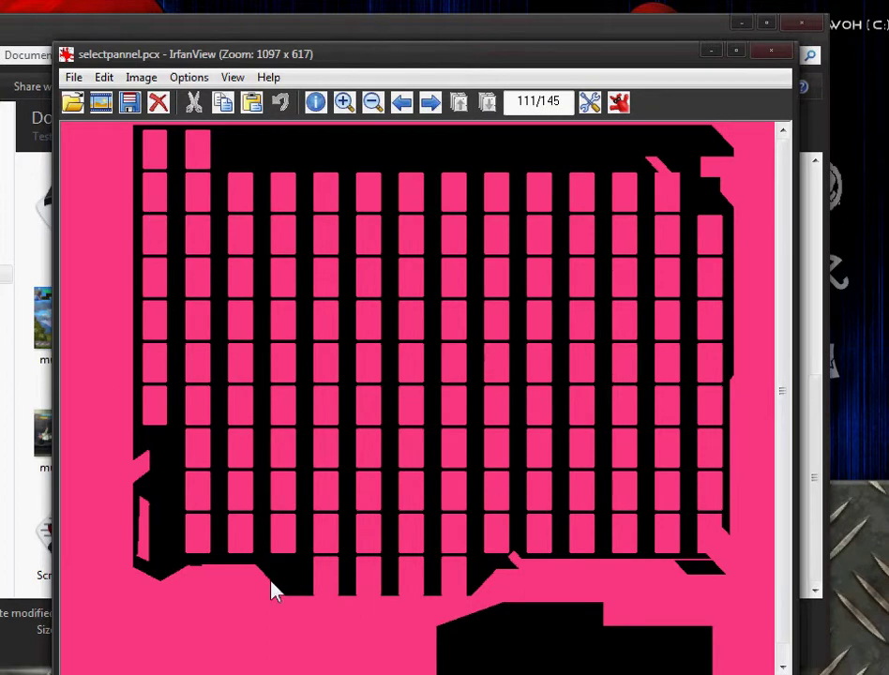
# Step: Save system.def and return to the selectpannel.pcx image
pyautogui.hotkey('alt', 'Tab')
pyautogui.click(99, 53)
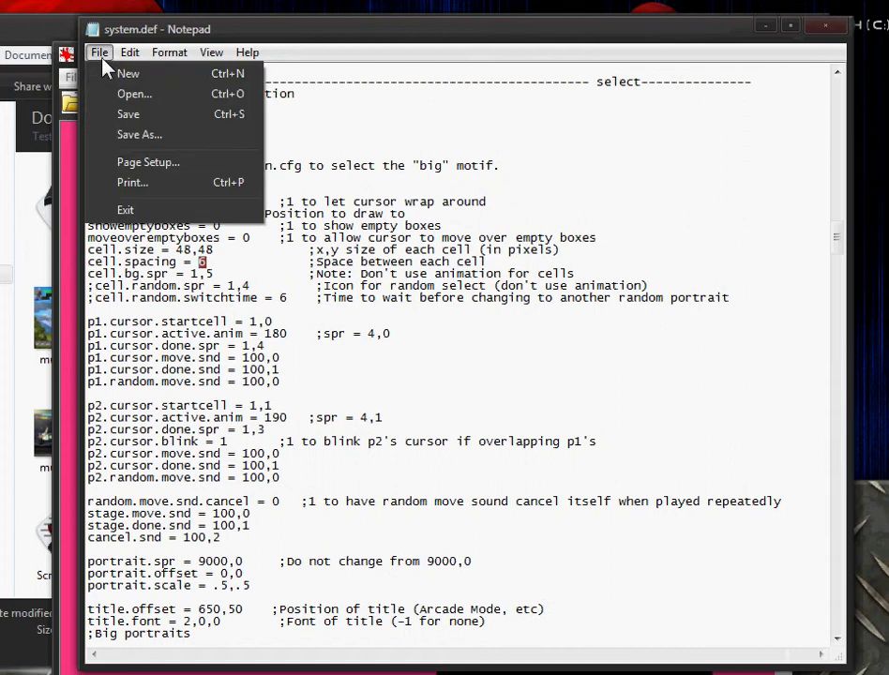
pyautogui.click(129, 114)
pyautogui.click(766, 27)
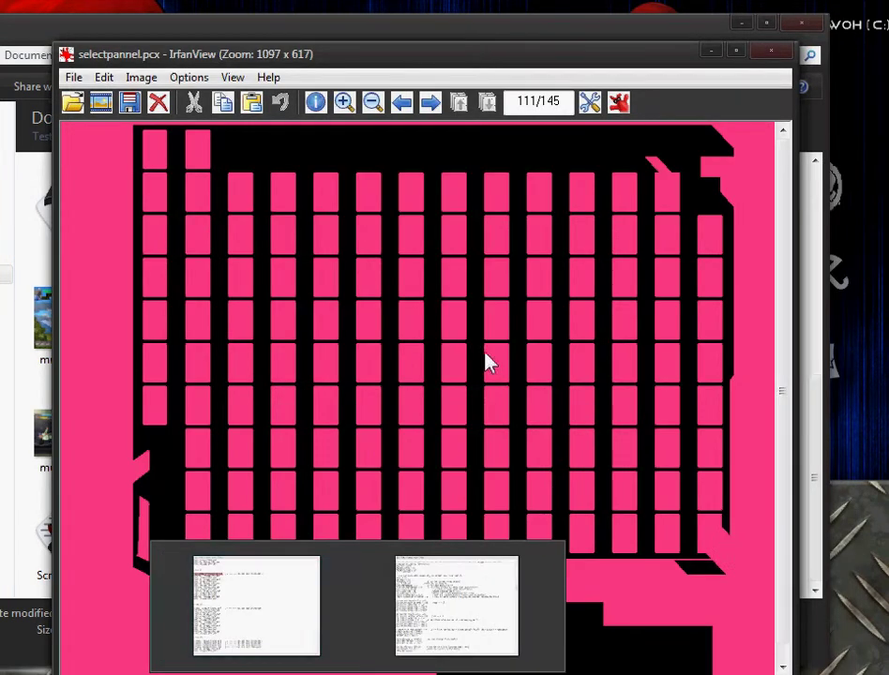
pyautogui.moveTo(577, 62); pyautogui.dragTo(588, 34)
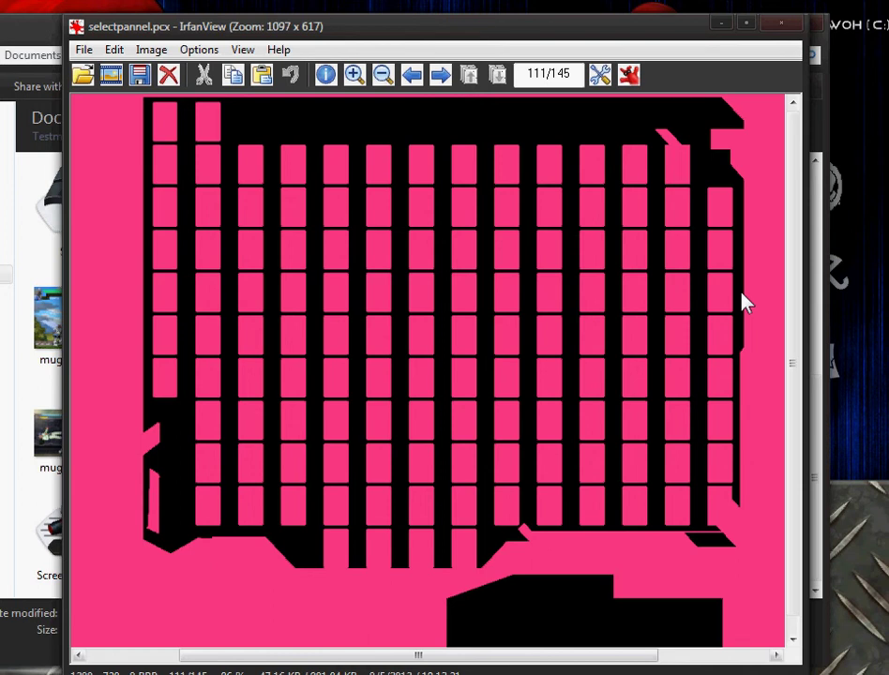
pyautogui.scroll(-1, 756, 242)
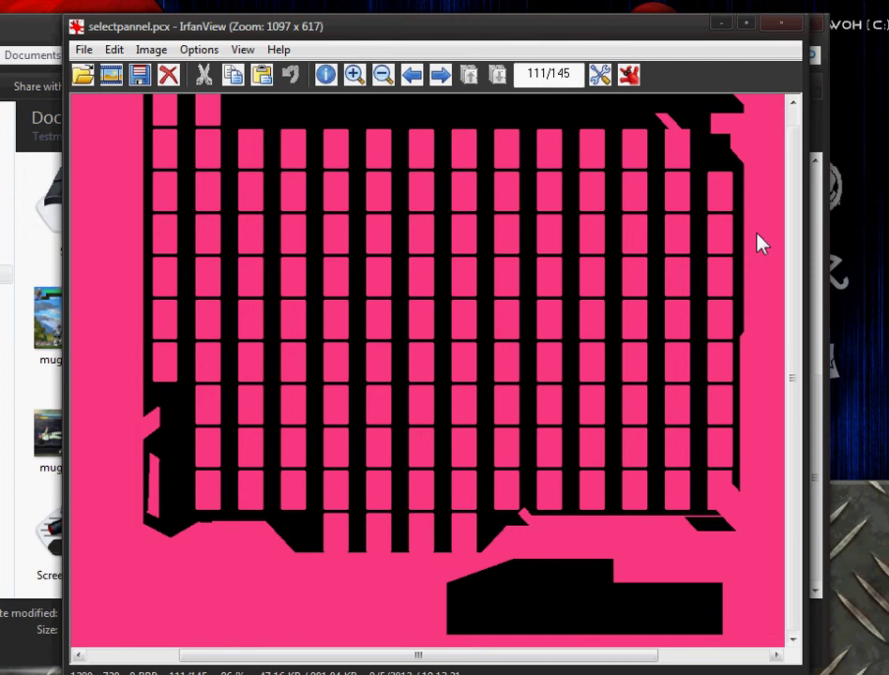
pyautogui.scroll(1, 755, 240)
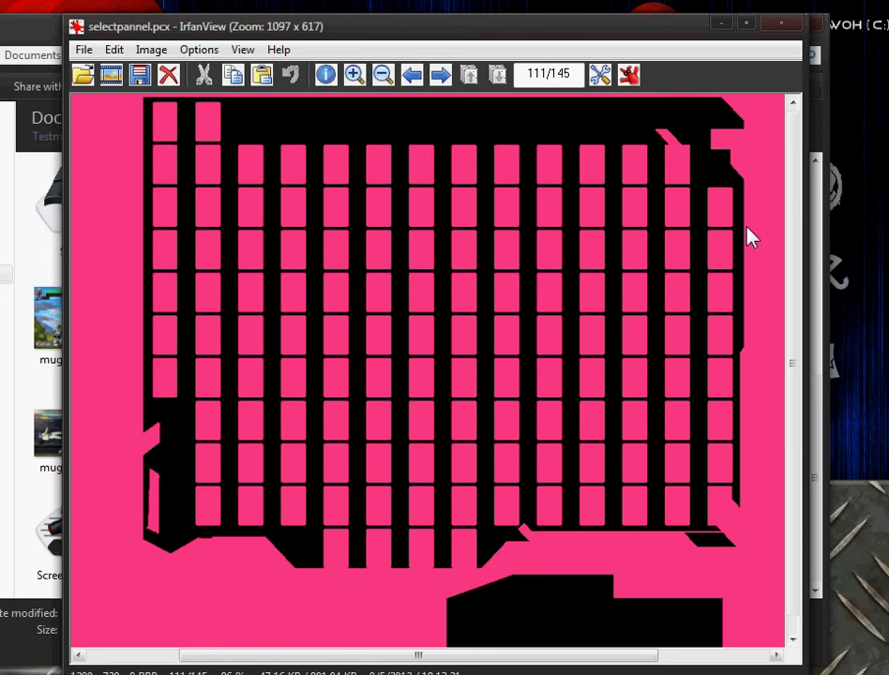
pyautogui.scroll(-1, 755, 240)
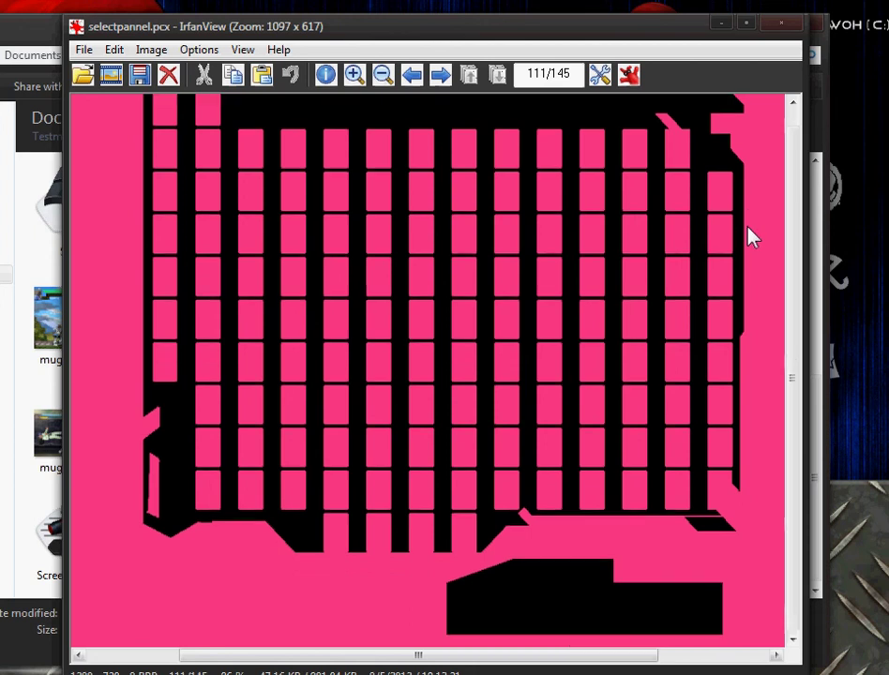
pyautogui.scroll(1, 755, 240)
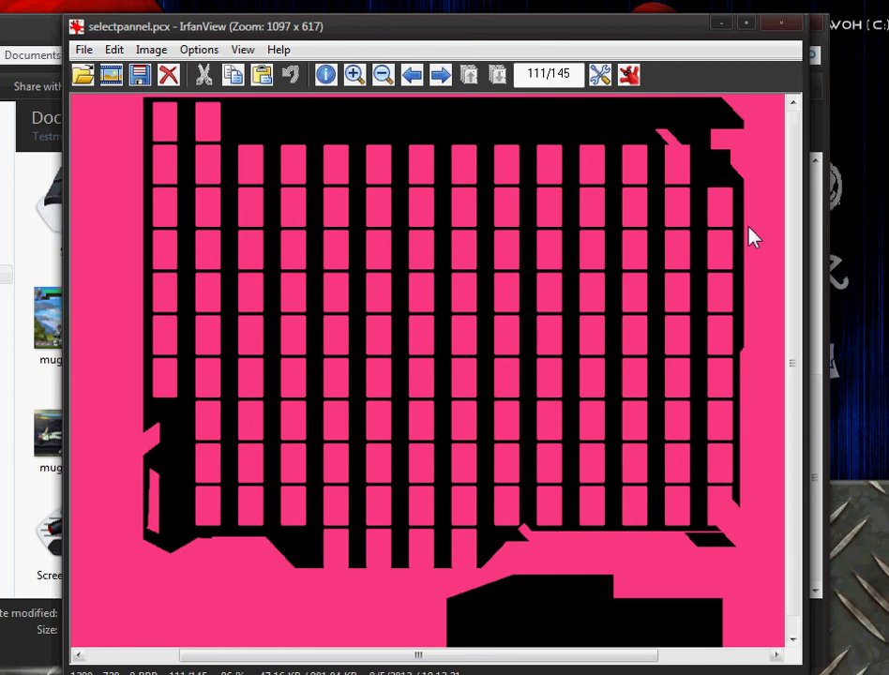